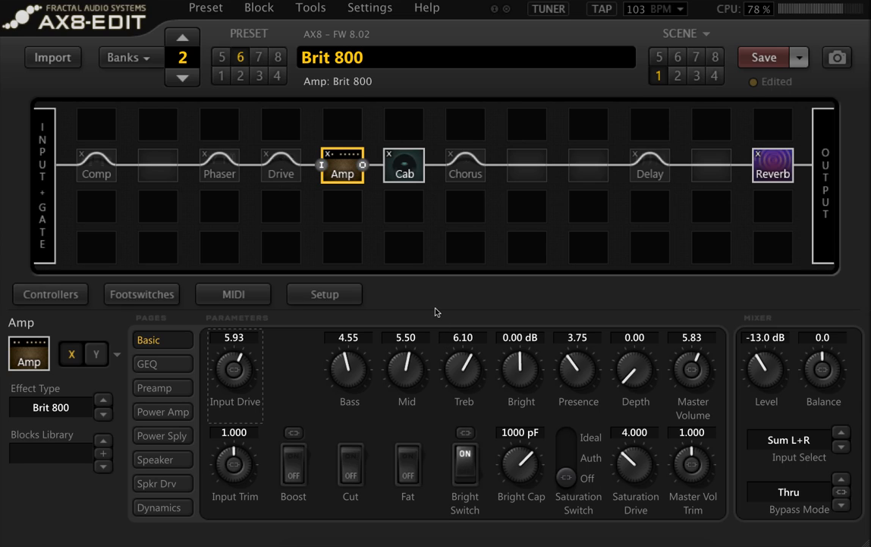
Look over the Cab block's parameters and return to the Amp block.
left_click(405, 169)
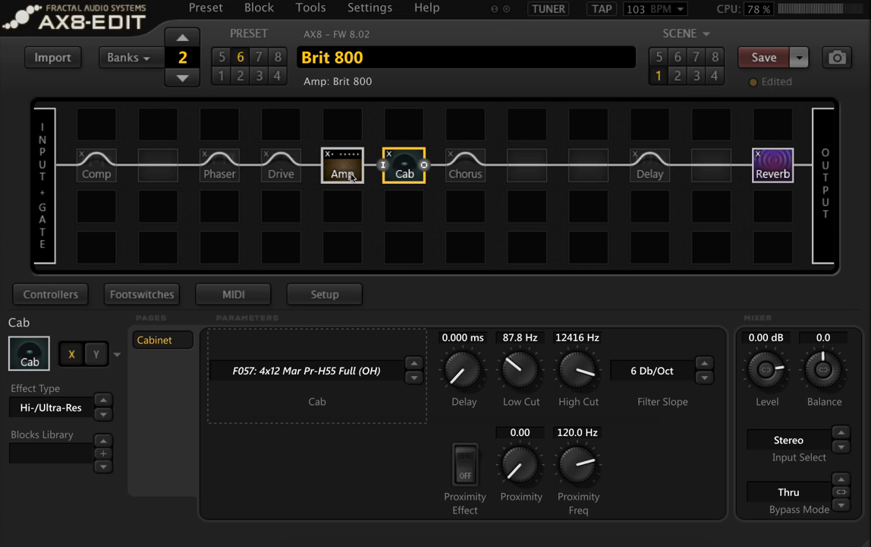
left_click(351, 177)
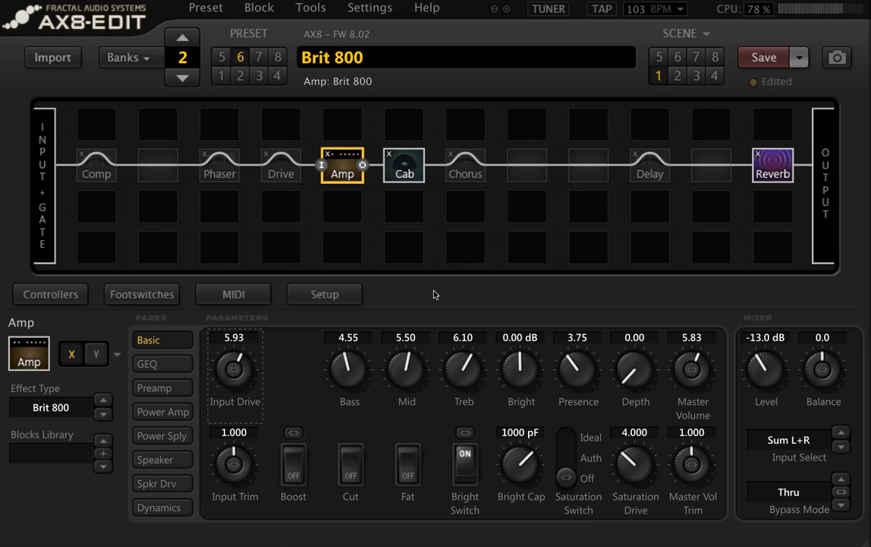
Set the input noise gate's threshold to -60 dB and refine it to -57 dB.
left_click(44, 221)
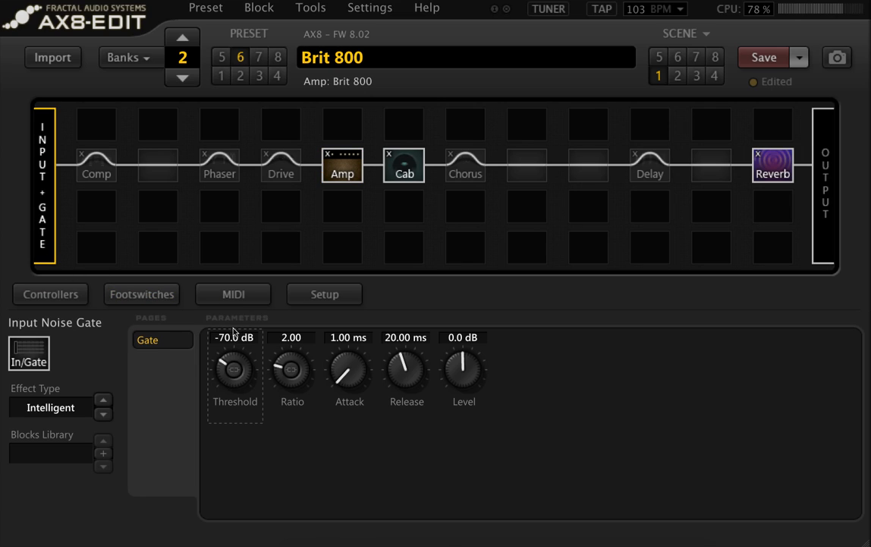
double_click(235, 335)
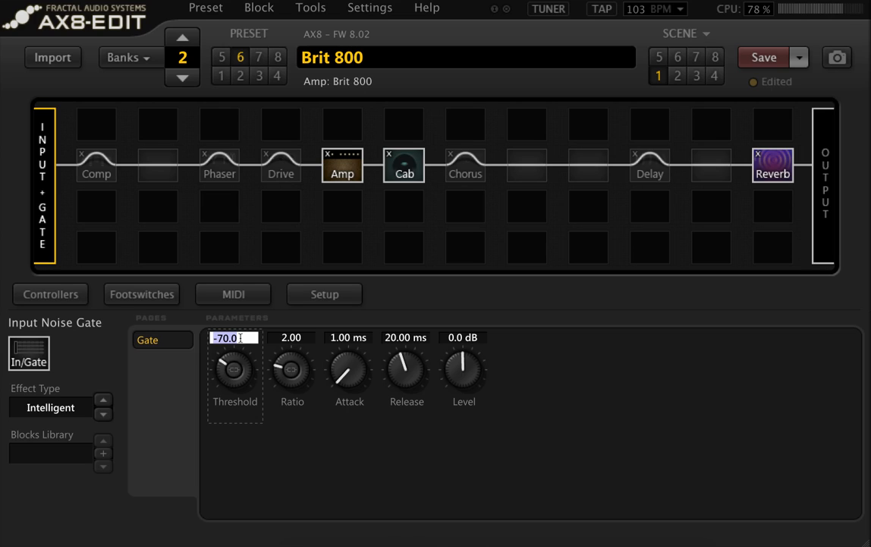
type("-60")
key("Return")
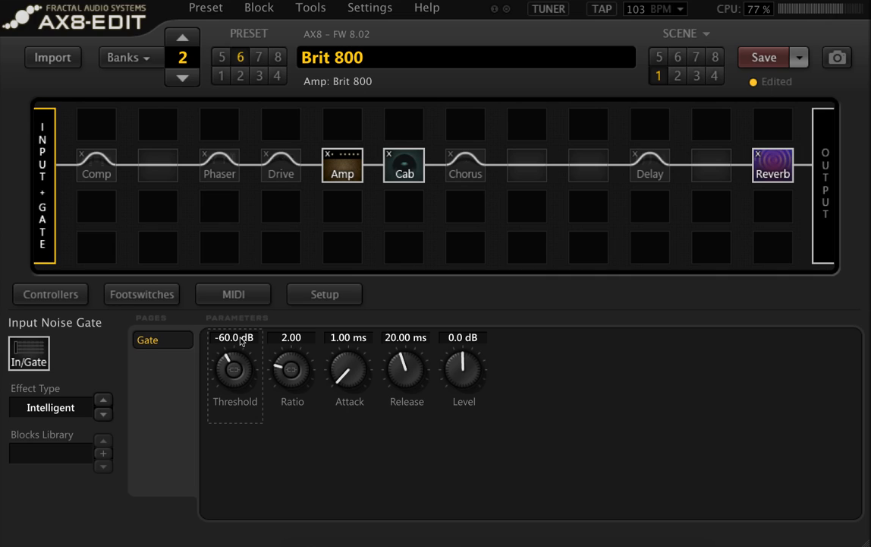
double_click(241, 339)
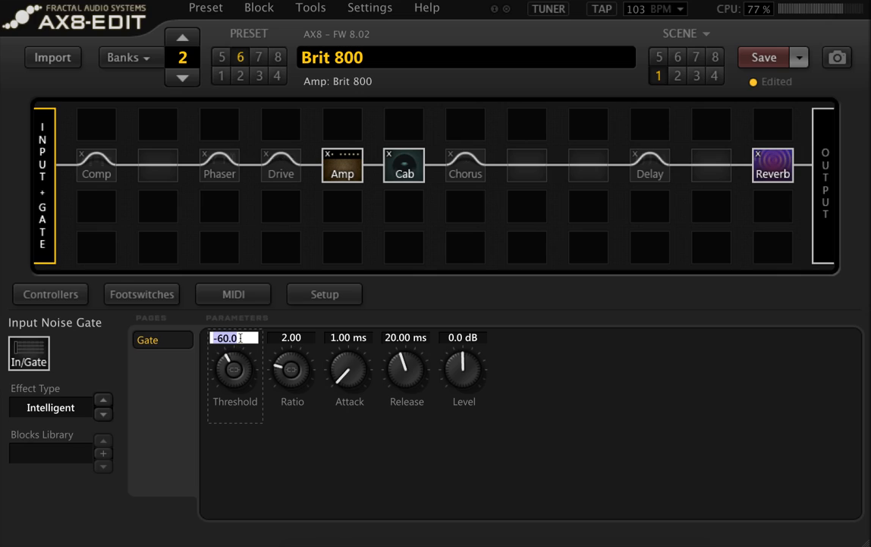
type("-57")
key("Return")
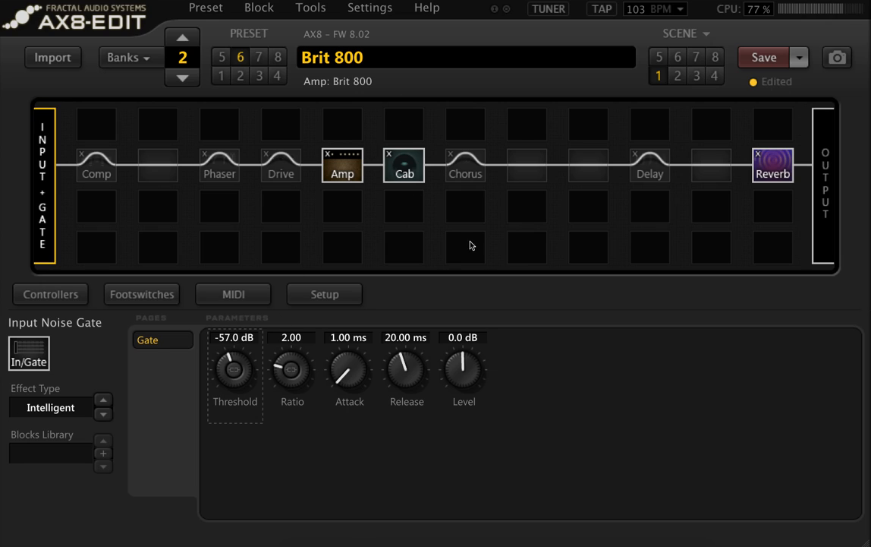
Replace the Reverb block at the end of the signal chain with a shunt.
left_click(351, 168)
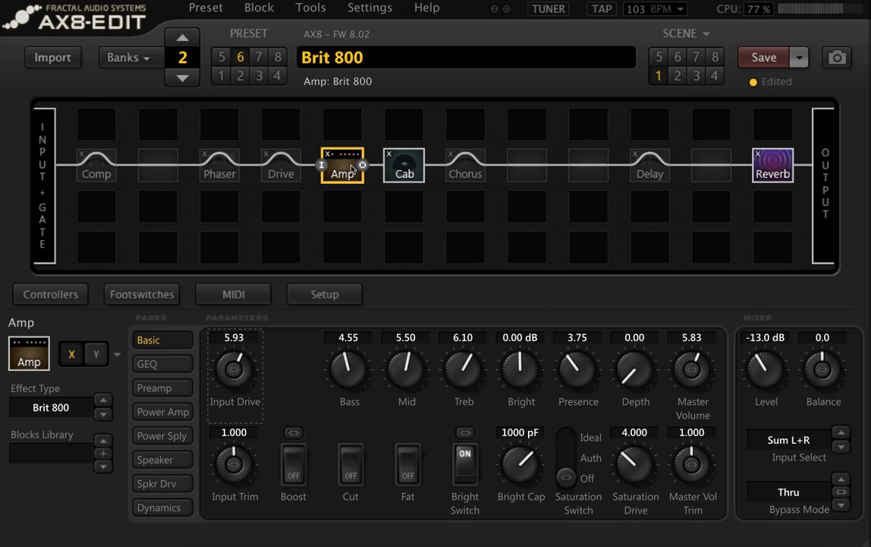
left_click(781, 167)
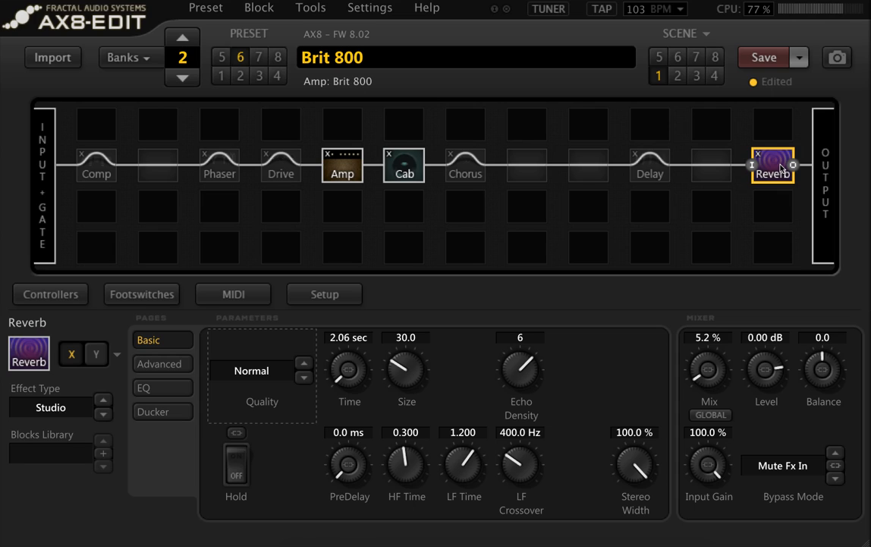
right_click(781, 169)
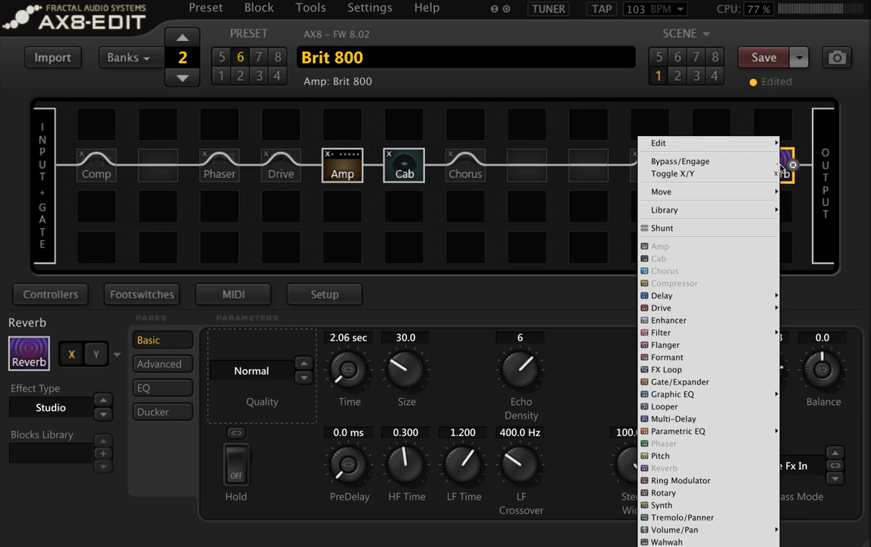
left_click(723, 229)
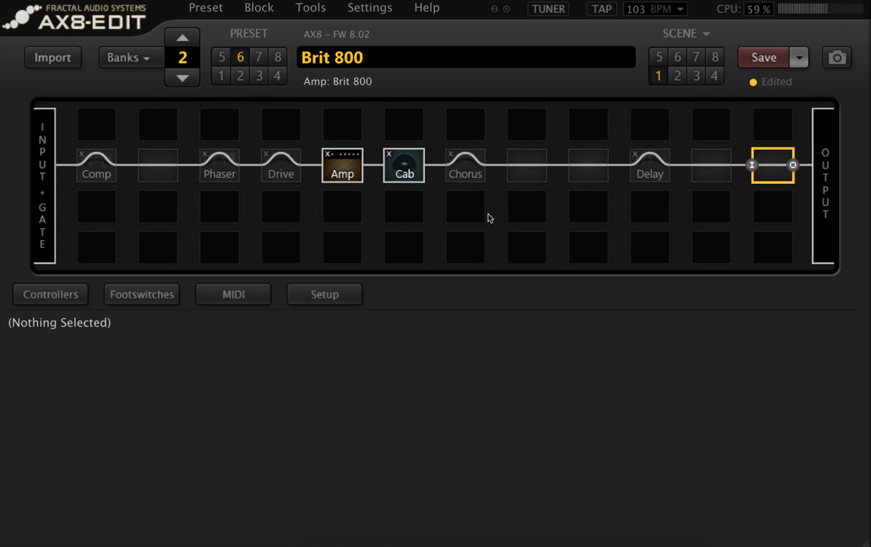
Set the Cab block's High Cut to 10000 Hz.
left_click(400, 170)
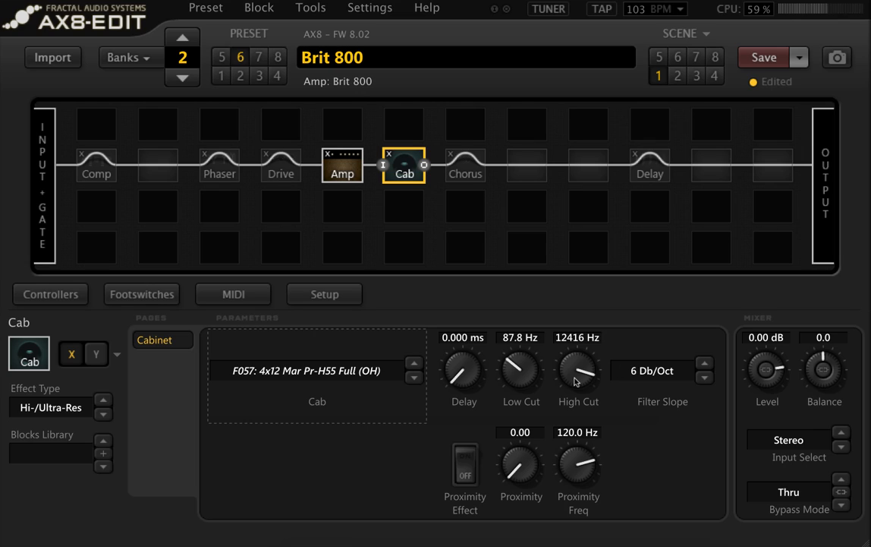
double_click(581, 339)
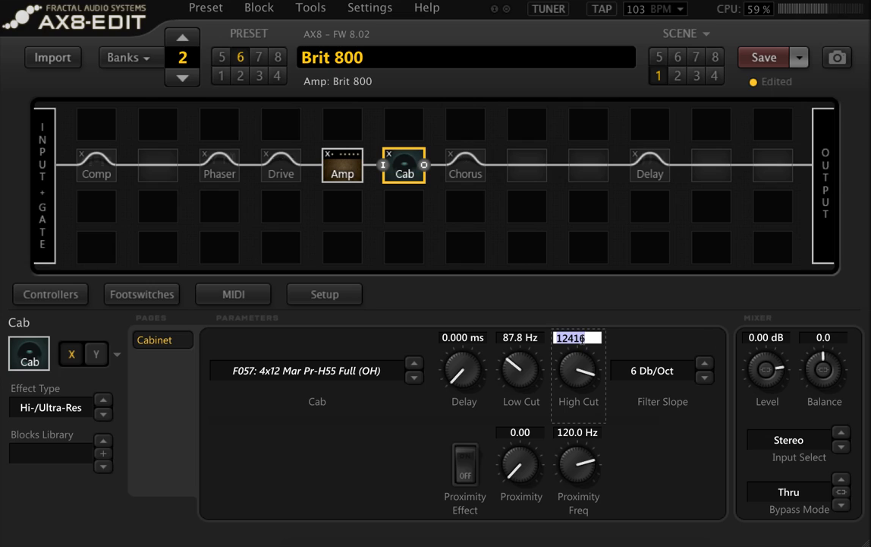
type("10000")
key("Return")
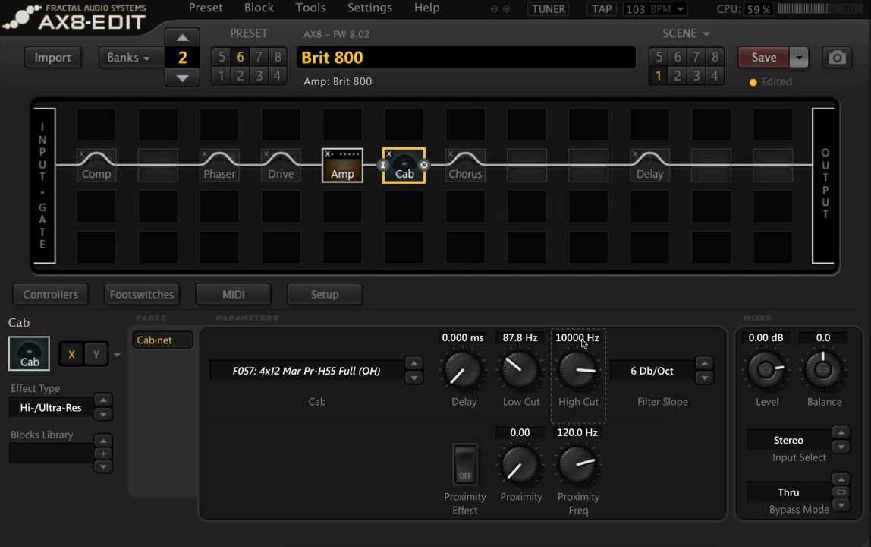
Lower the Cab block's High Cut to 8000 Hz.
double_click(582, 343)
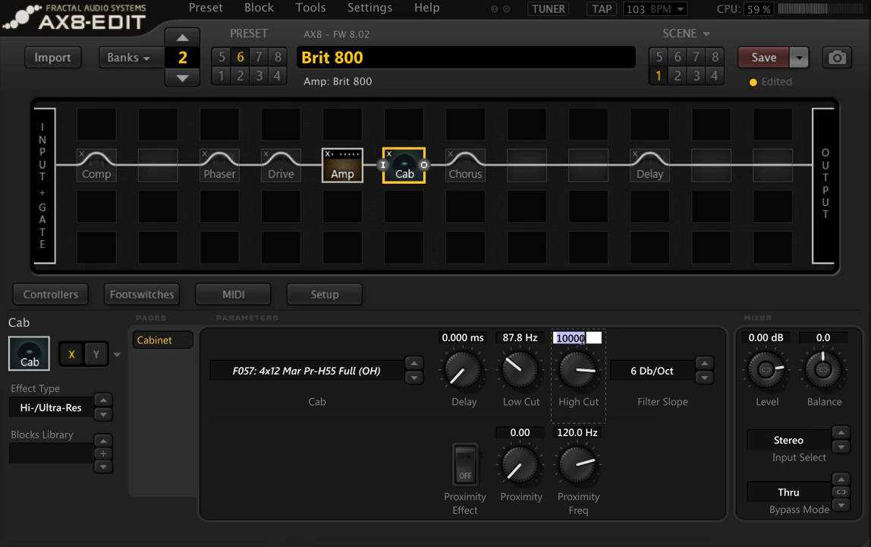
type("8000")
key("Return")
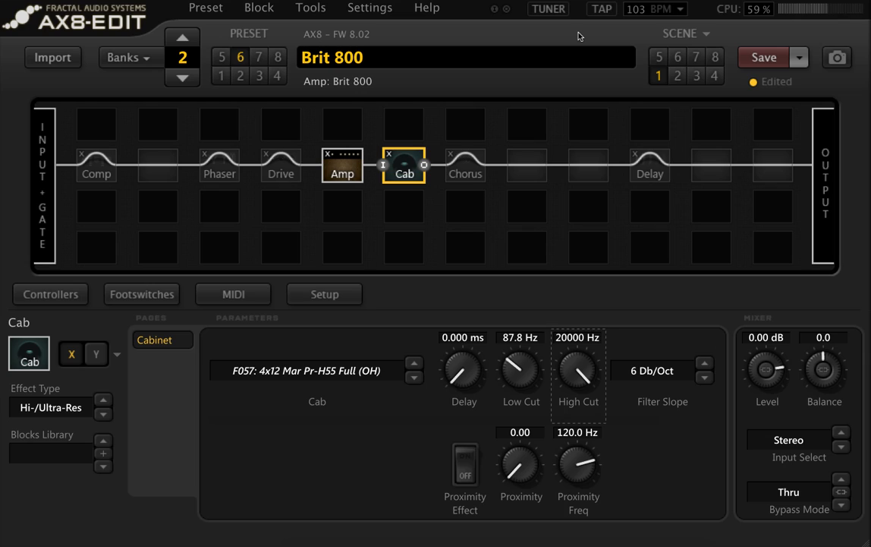
double_click(578, 337)
type("8000")
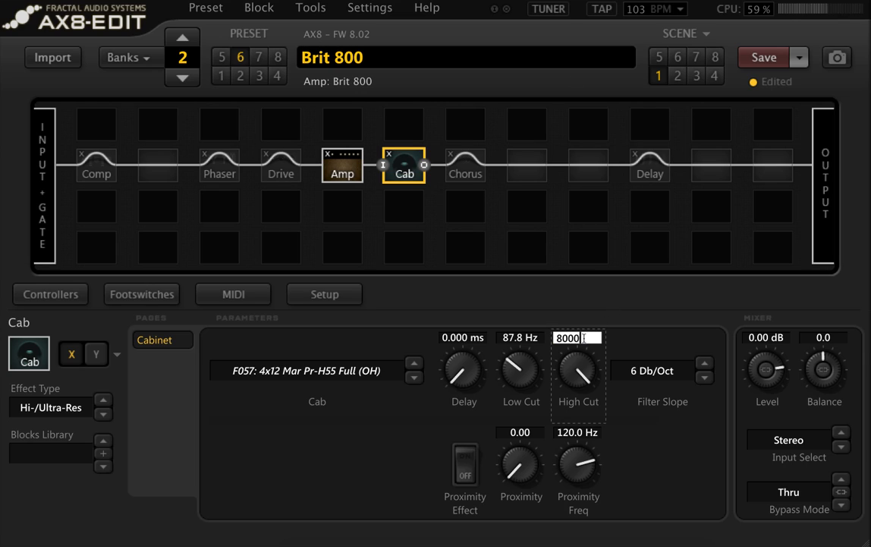
key("Return")
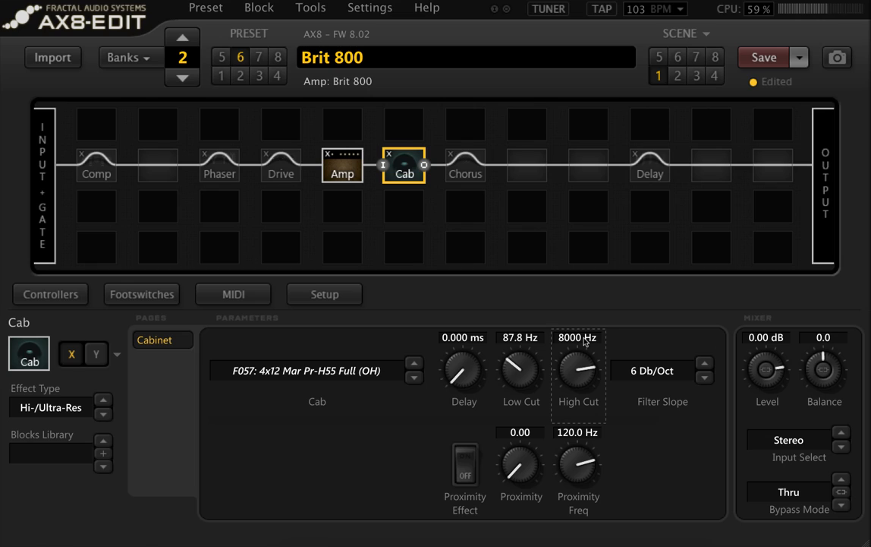
Try the Cab block's High Cut at 9000 Hz and again at 10000 Hz to compare the tone.
double_click(584, 338)
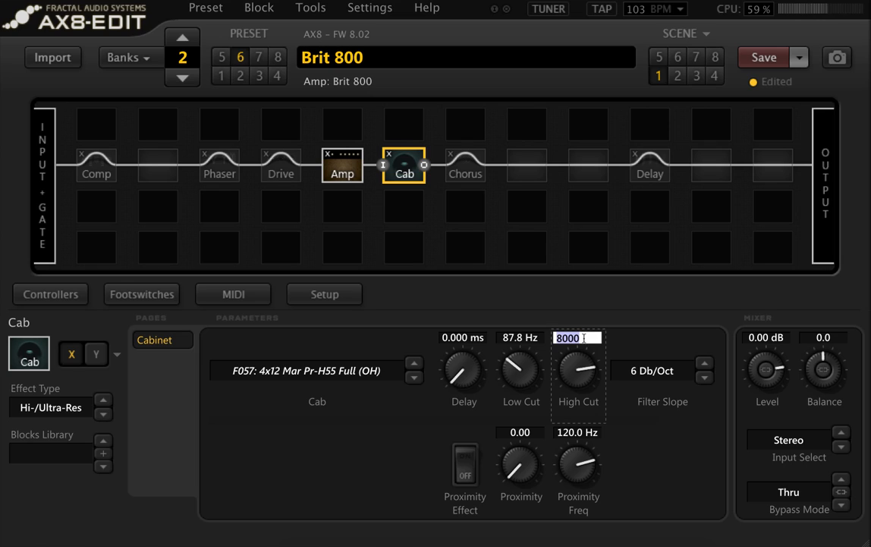
type("9000")
key("Return")
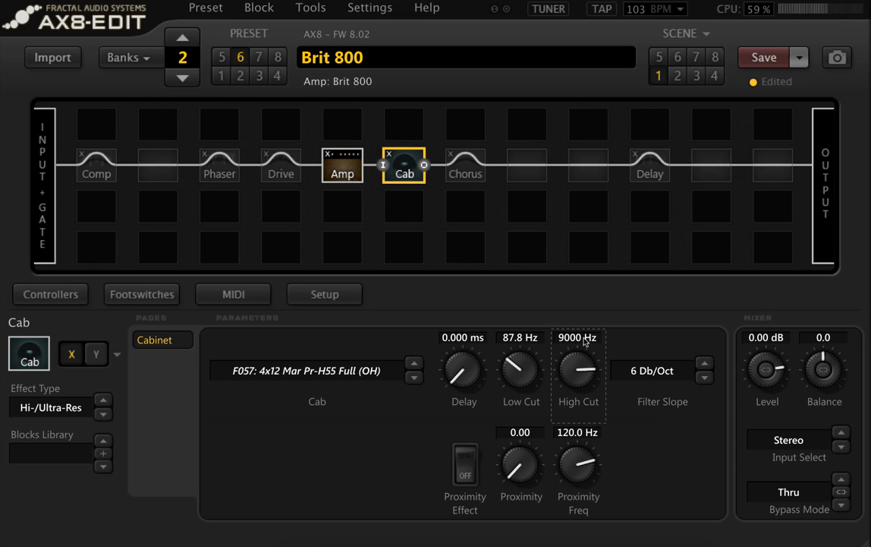
double_click(584, 340)
type("1")
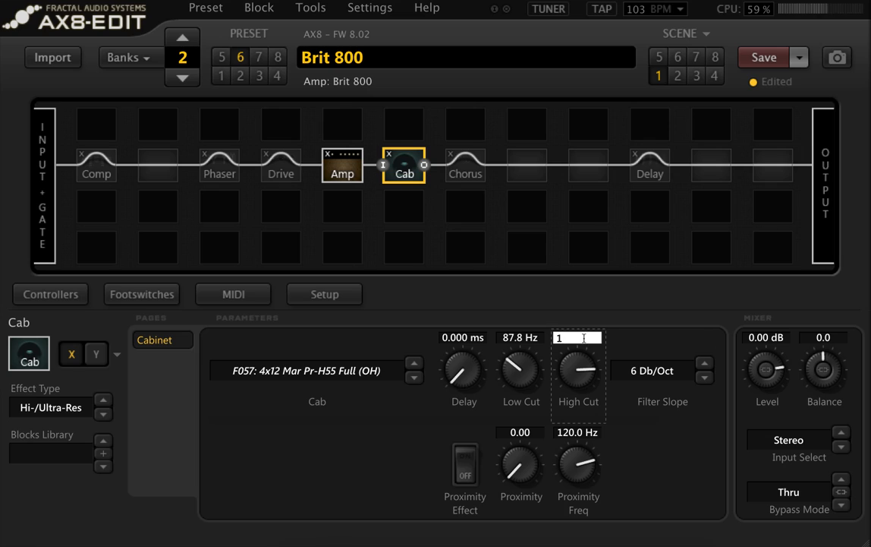
type("0000")
key("Return")
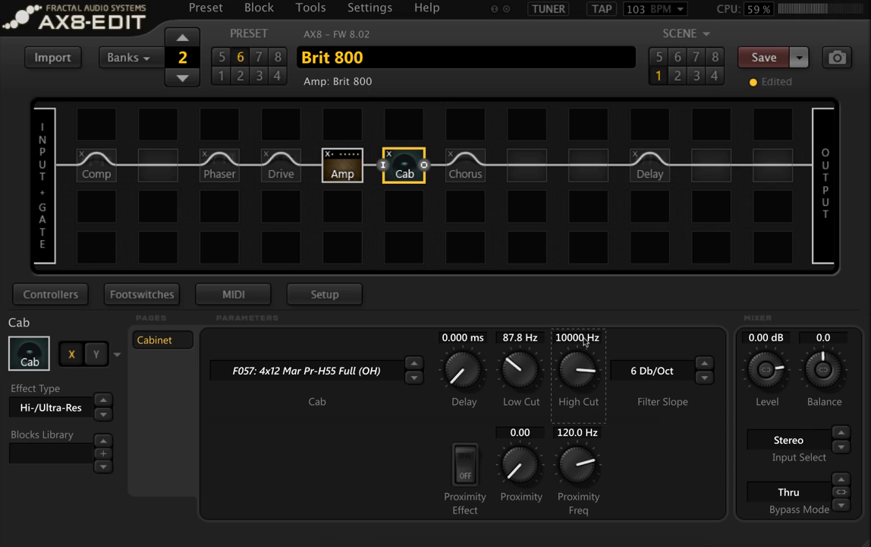
Set the Cab block's High Cut to 9000 Hz.
double_click(584, 340)
type("9000")
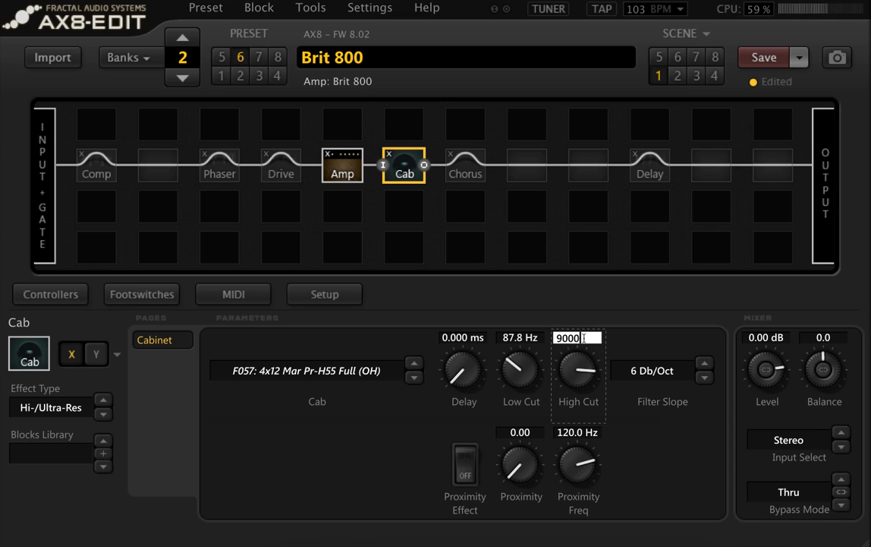
key("Return")
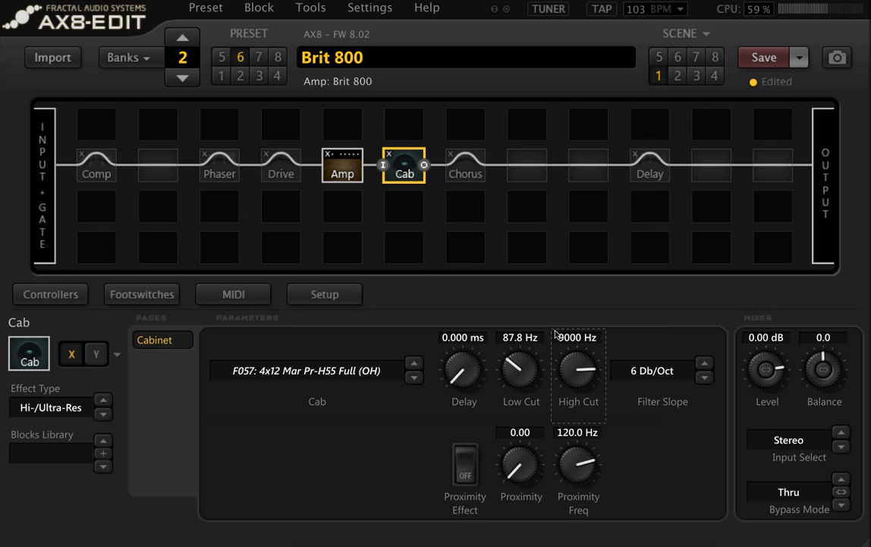
Turn on the cab's Proximity Effect with Proximity at 1.00, switching the effect off and on again to compare.
left_click(472, 469)
left_click(518, 432)
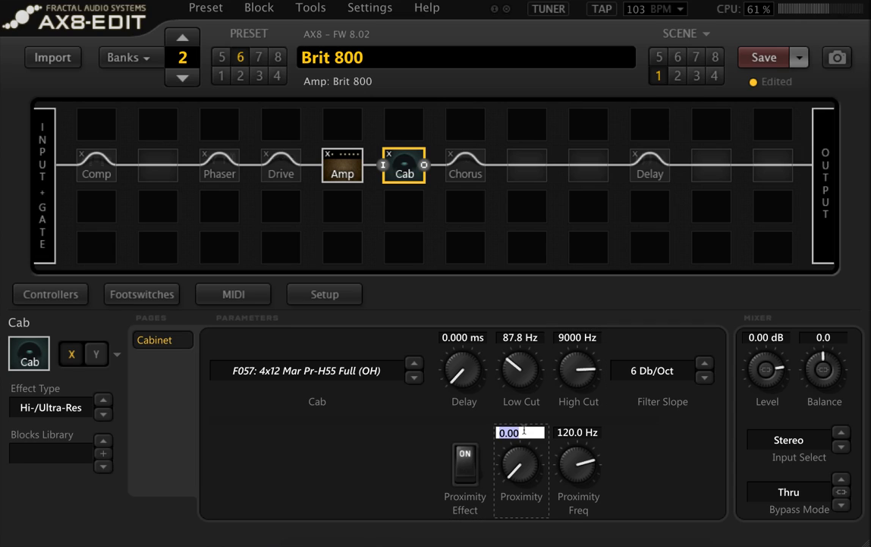
type("1")
key("Return")
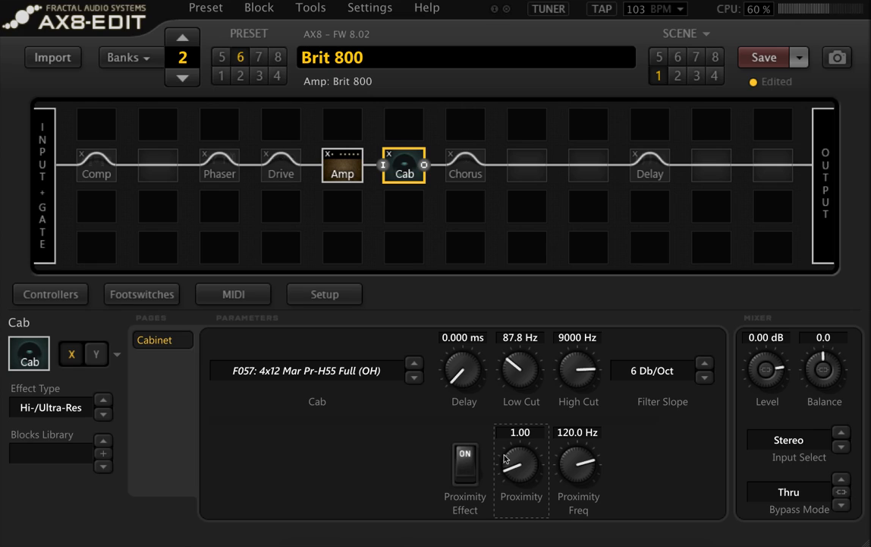
left_click(474, 465)
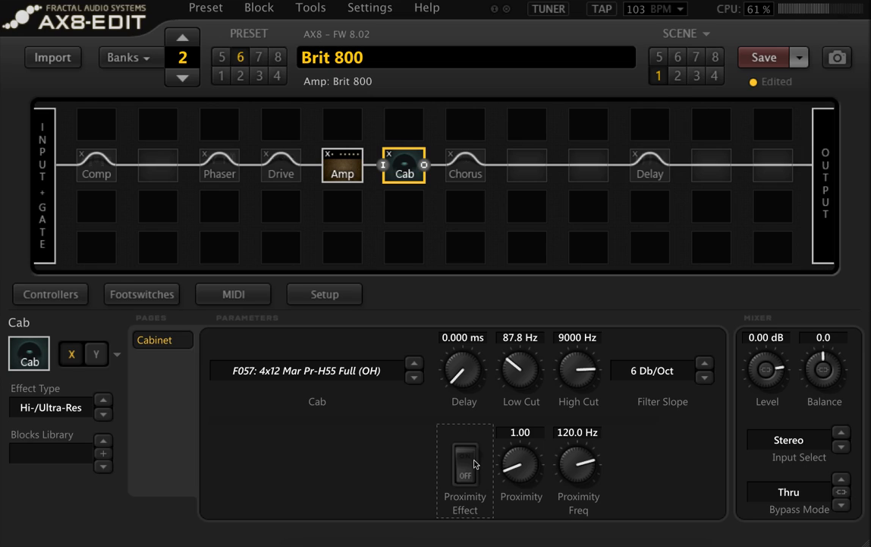
left_click(474, 464)
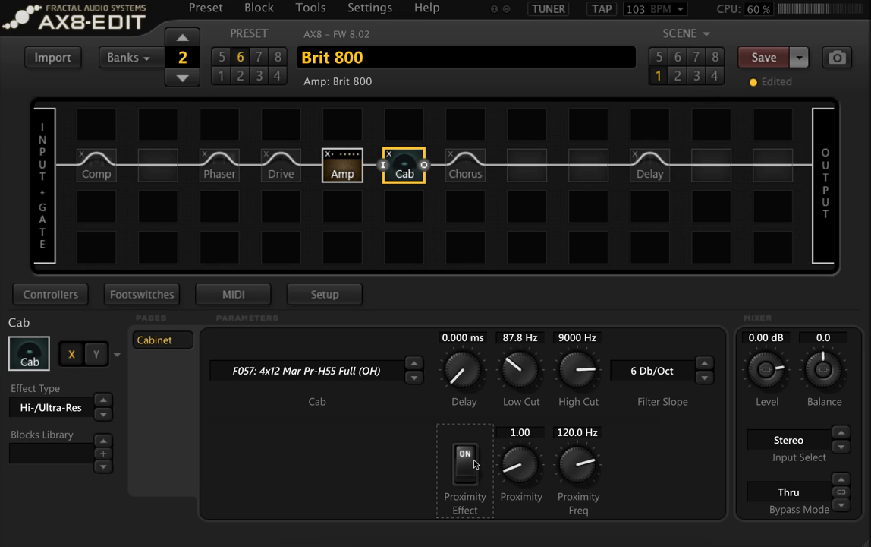
Set the Cab block's Low Cut to 100 Hz.
double_click(509, 336)
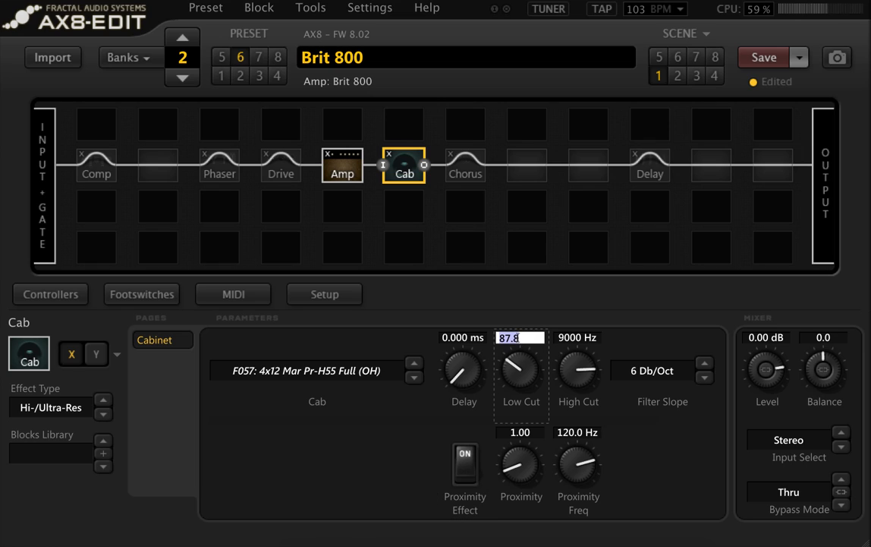
type("1000")
key("BackSpace")
type("0")
key("Return")
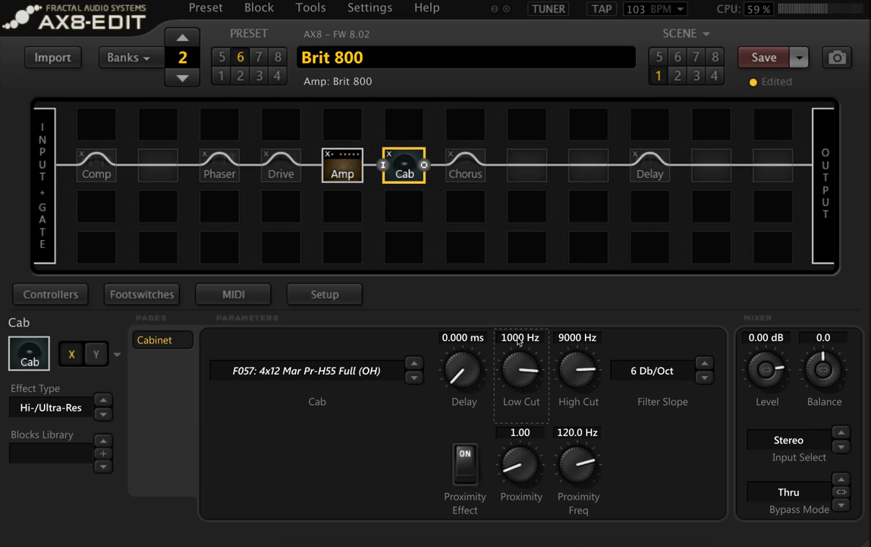
double_click(518, 338)
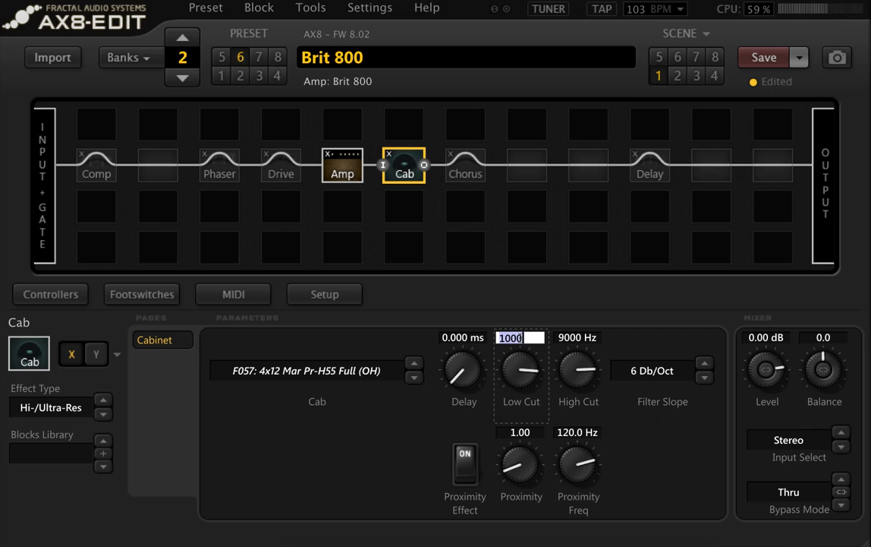
type("100")
key("Return")
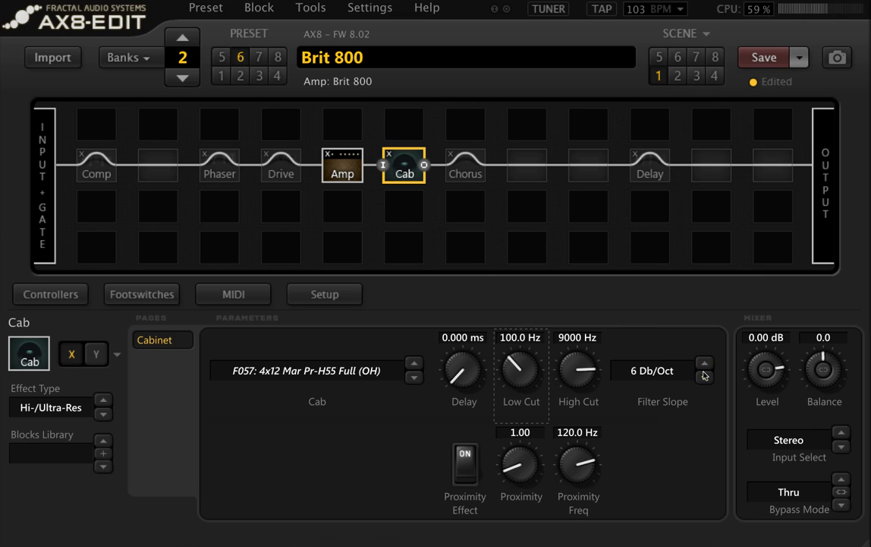
Switch the cab's Filter Slope between 12 Db/Oct and 6 Db/Oct to compare the two.
left_click(674, 372)
left_click(658, 403)
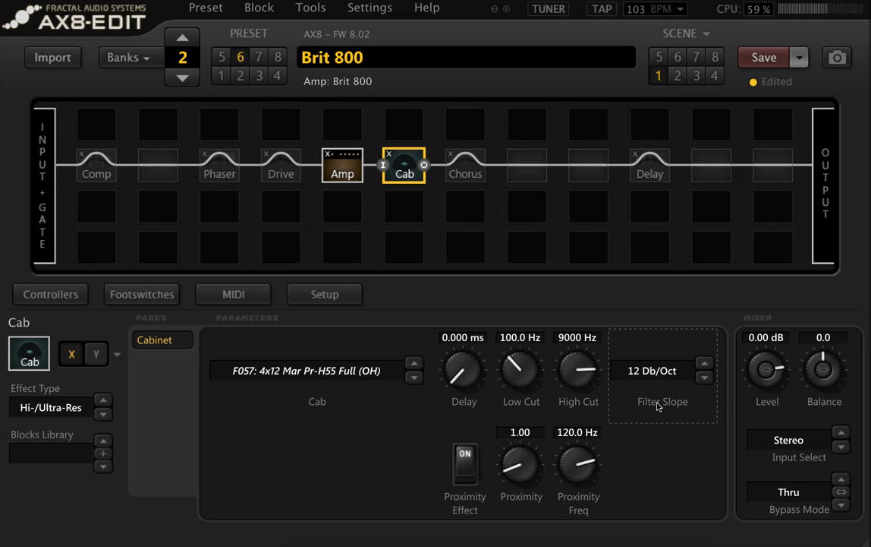
left_click(706, 364)
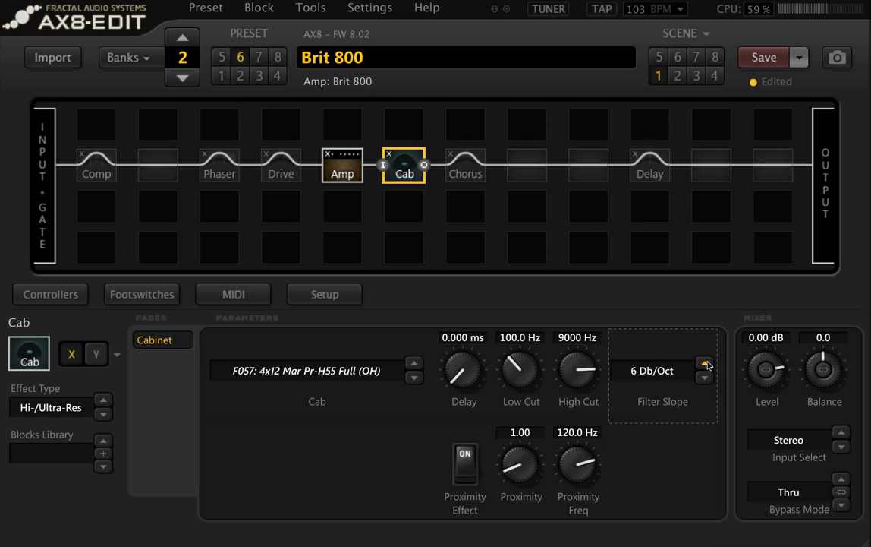
left_click(705, 364)
left_click(705, 364)
Set the Amp block's Master Volume to 7.
left_click(349, 174)
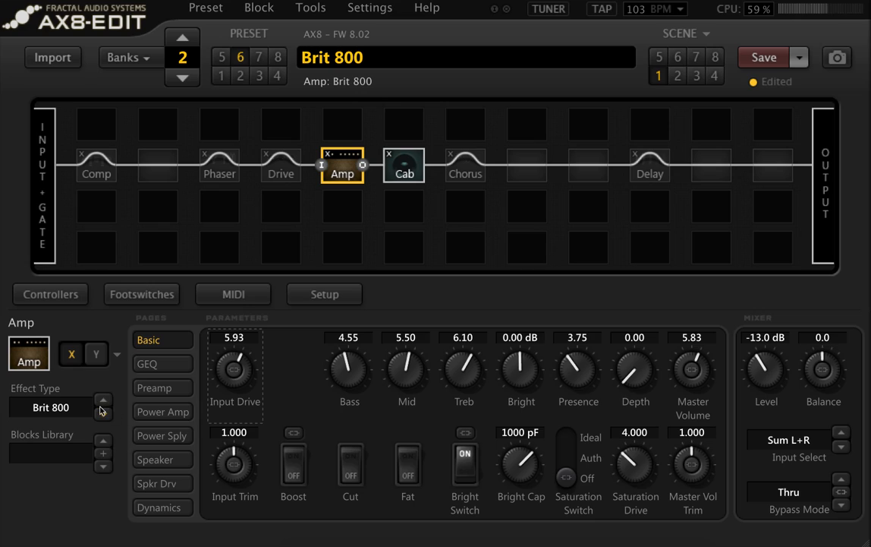
left_click(683, 338)
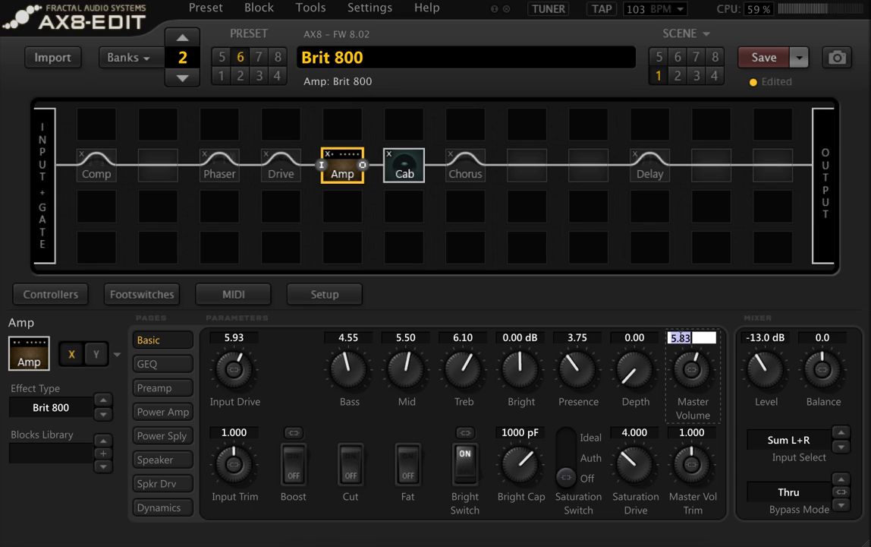
type("7")
key("Return")
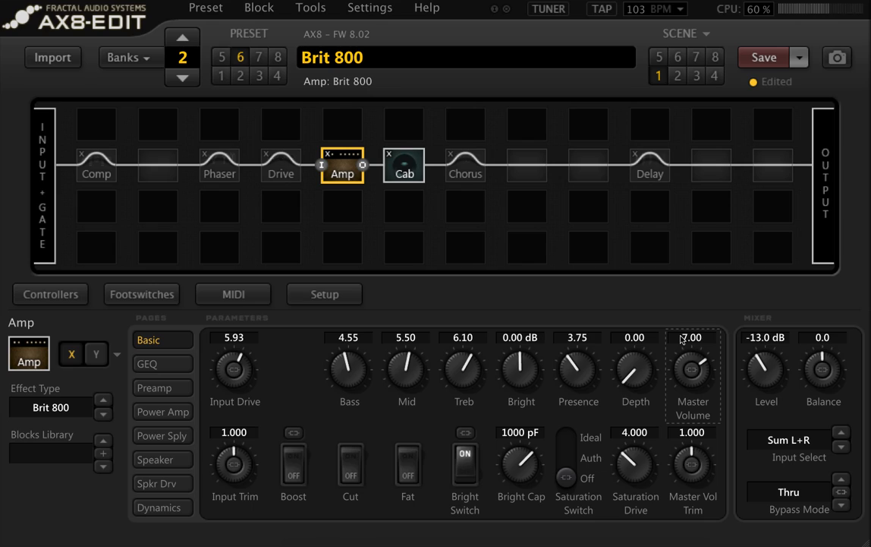
Try the amp's Master Volume at 6.5 and 9 for comparison, and return it to 7.
double_click(681, 339)
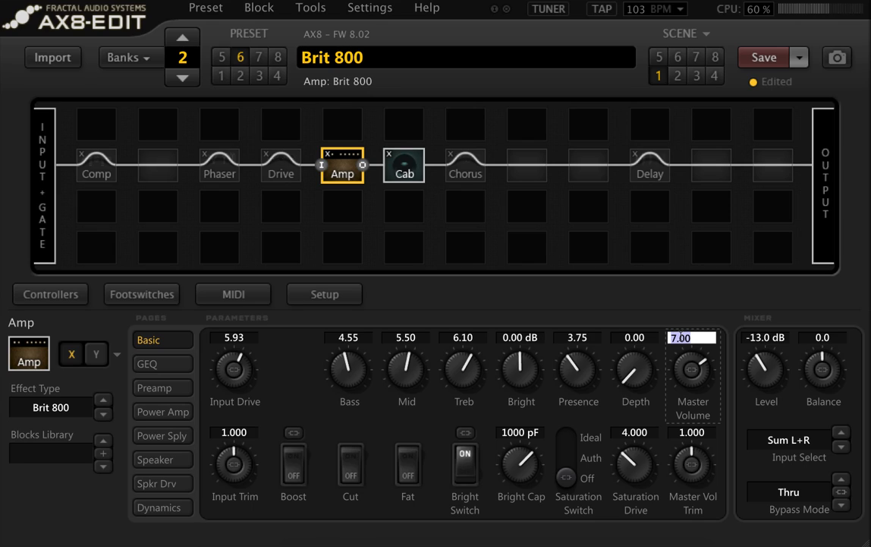
type("6.5")
key("Return")
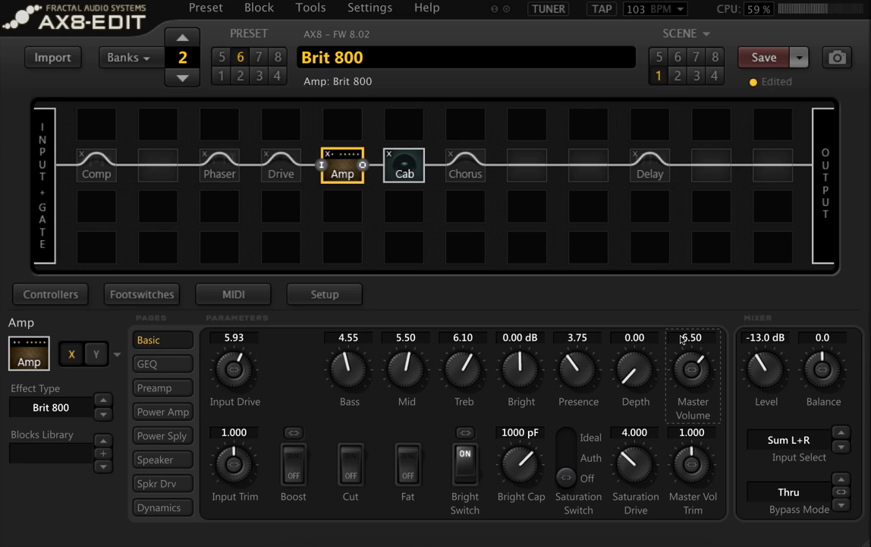
double_click(681, 339)
type("9")
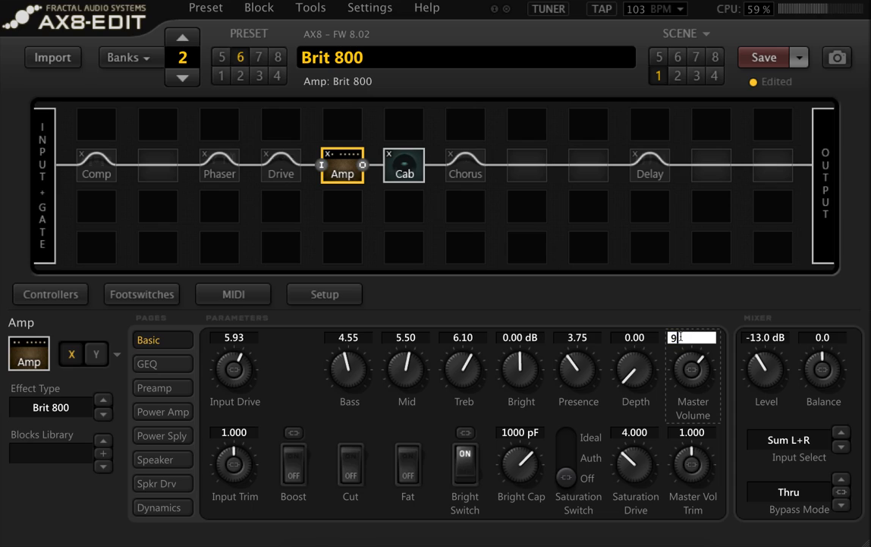
key("Return")
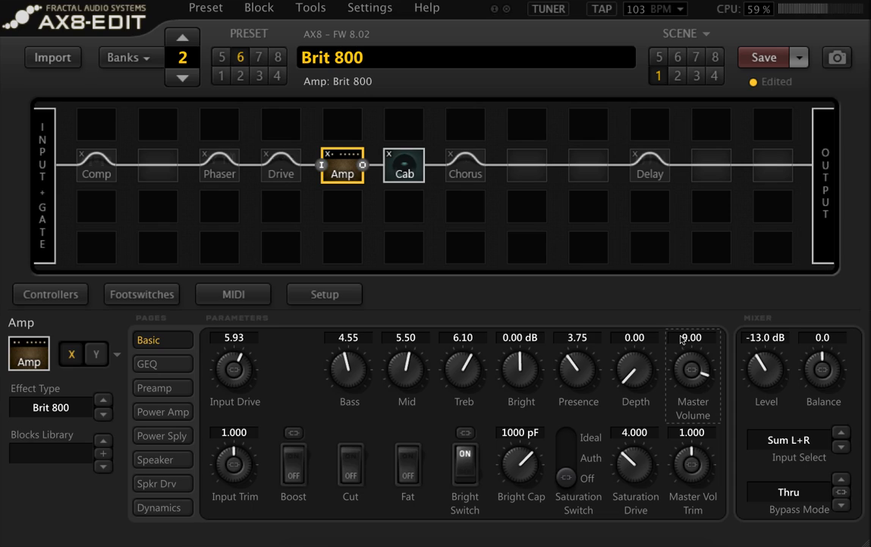
double_click(682, 339)
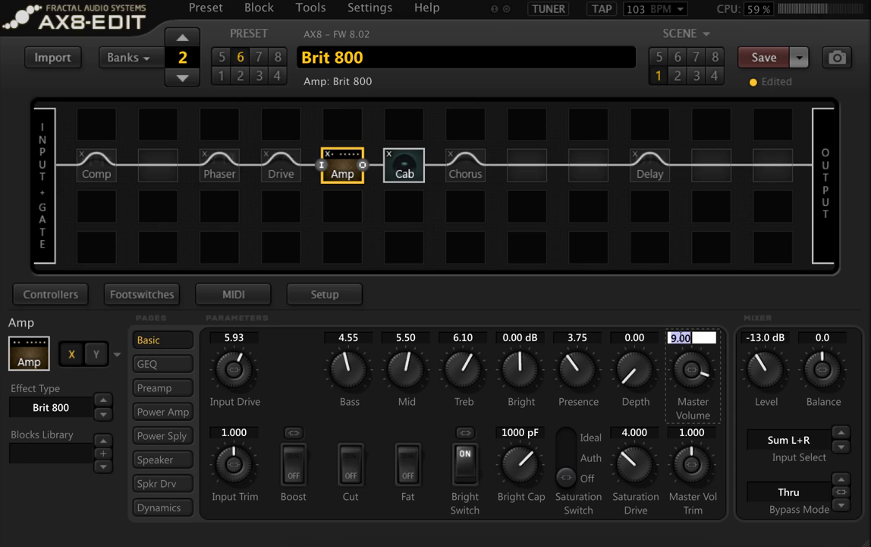
type("7")
key("Return")
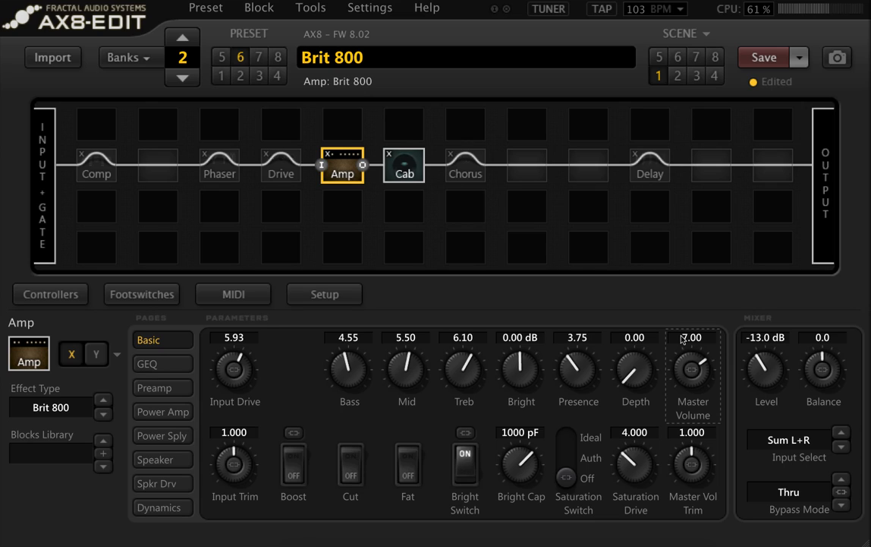
Set the amp's Supply Sag to 1.5 in the power supply parameters.
left_click(179, 444)
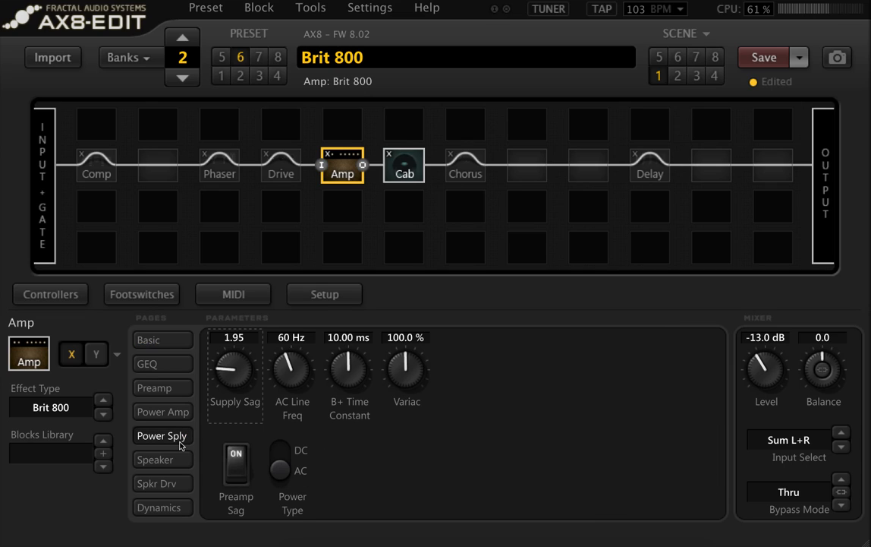
double_click(228, 338)
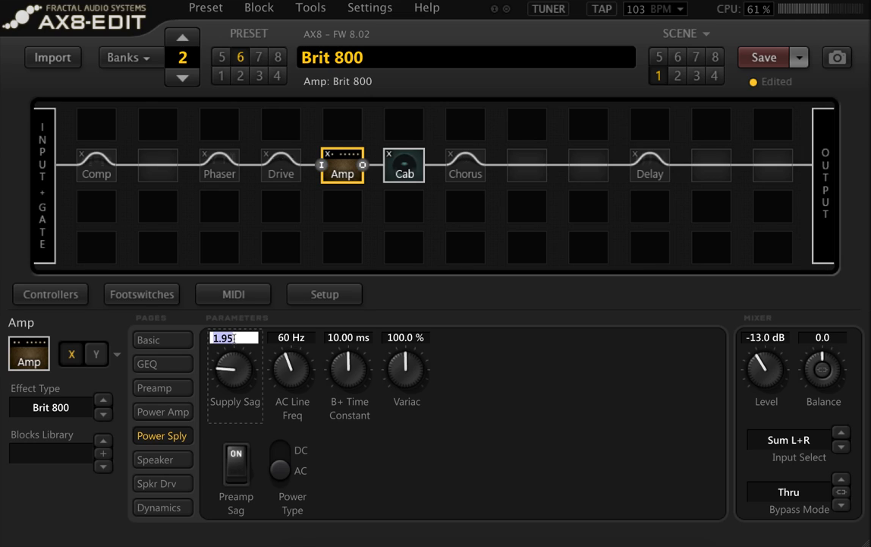
type("1.5")
key("Return")
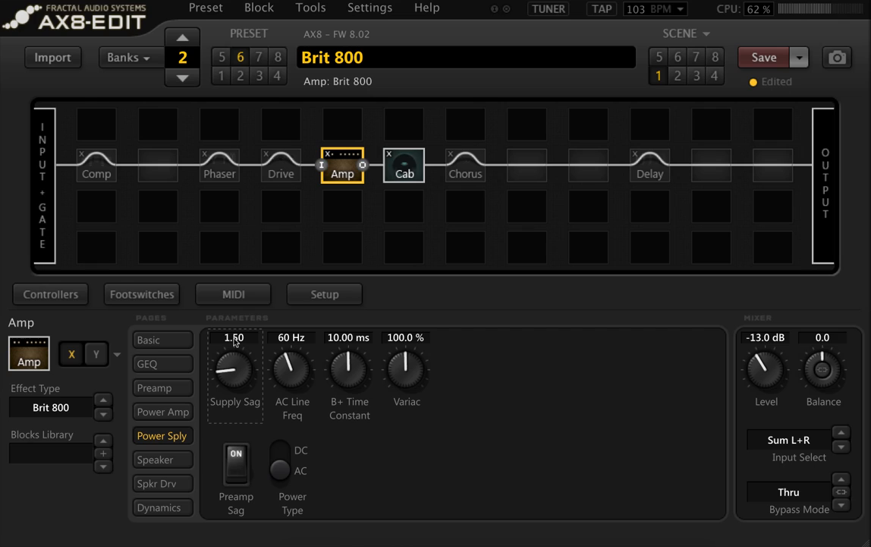
Try the amp's Out Comp Amount at 4, 2 and 0 in the dynamics parameters.
left_click(173, 347)
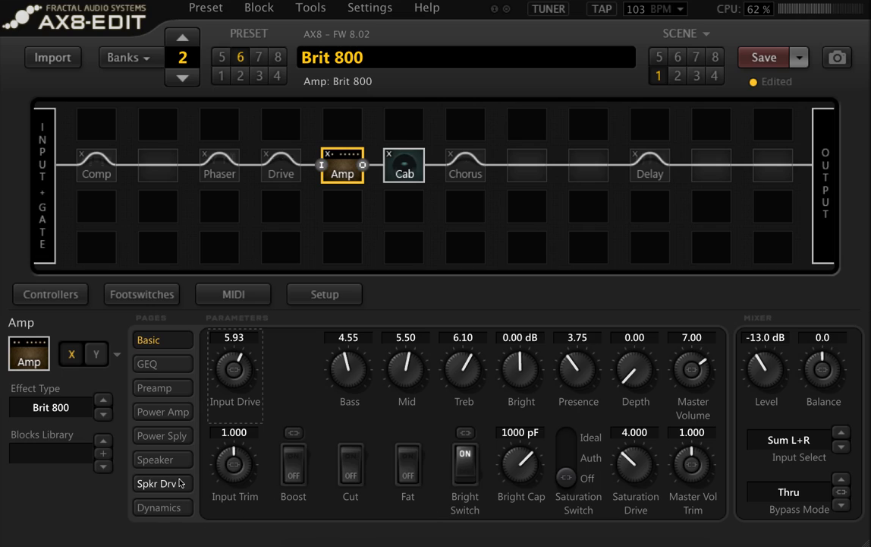
left_click(178, 511)
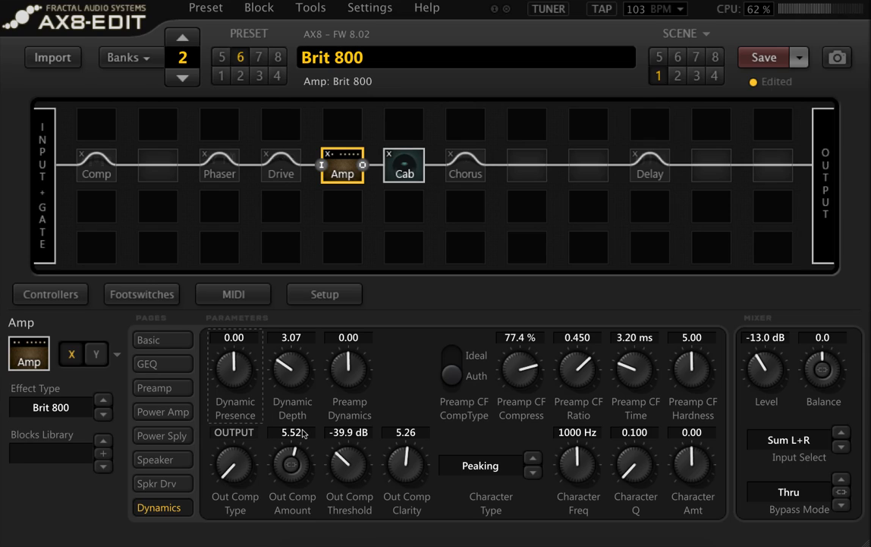
double_click(303, 432)
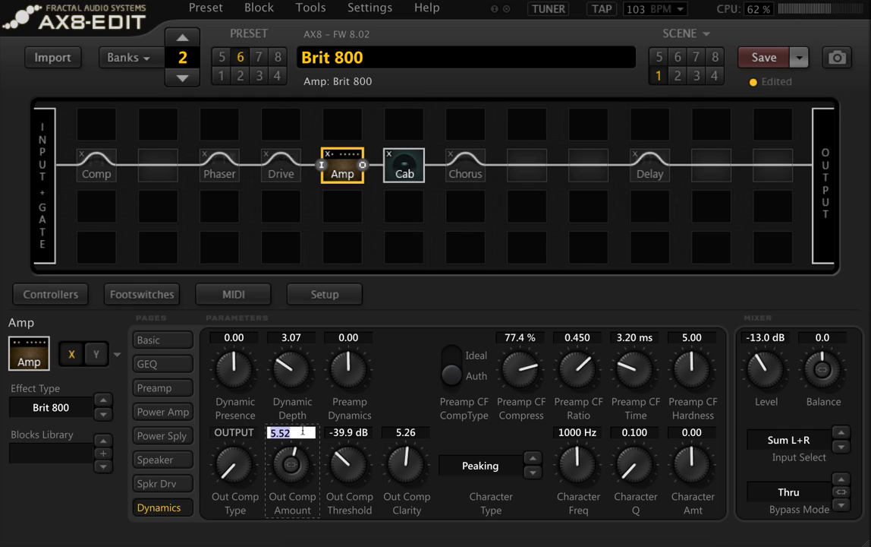
type("4")
key("Return")
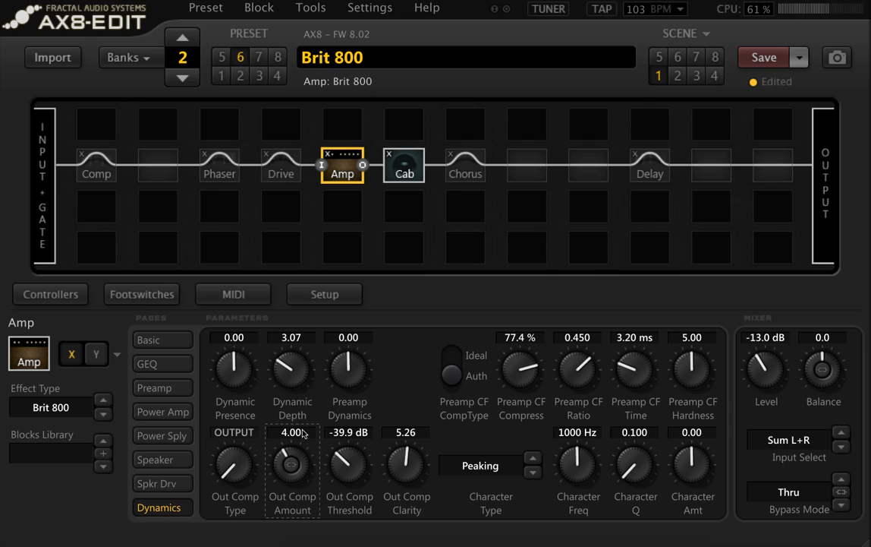
double_click(303, 432)
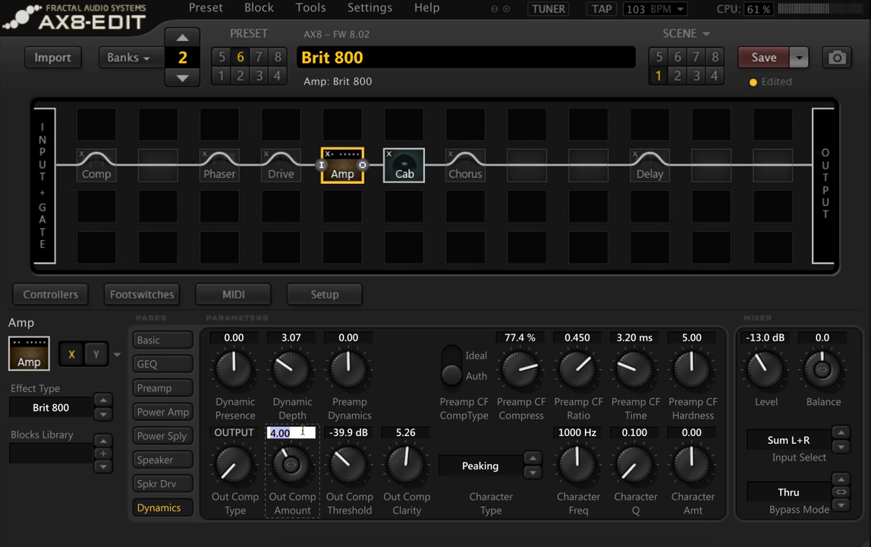
type("2")
key("Return")
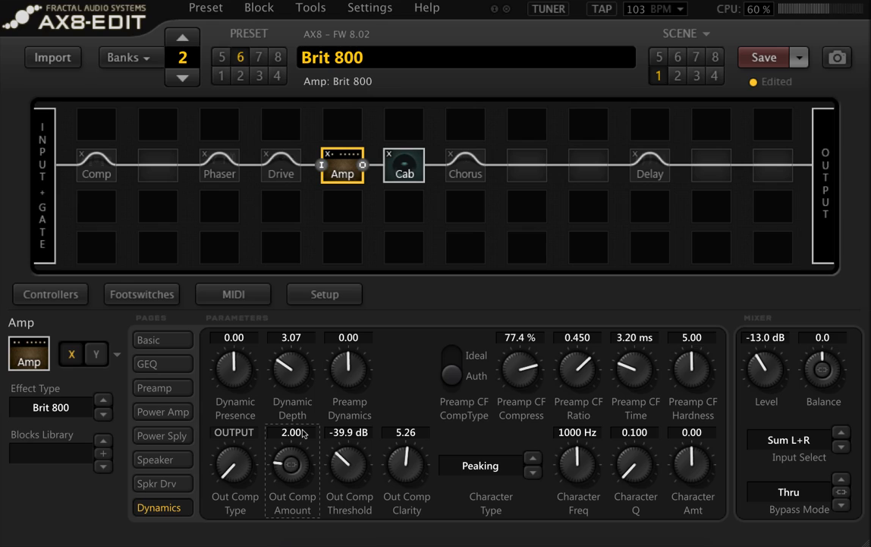
left_click(293, 432)
type("0")
key("Return")
Set the Amp block's output Level to -10 dB.
left_click(767, 337)
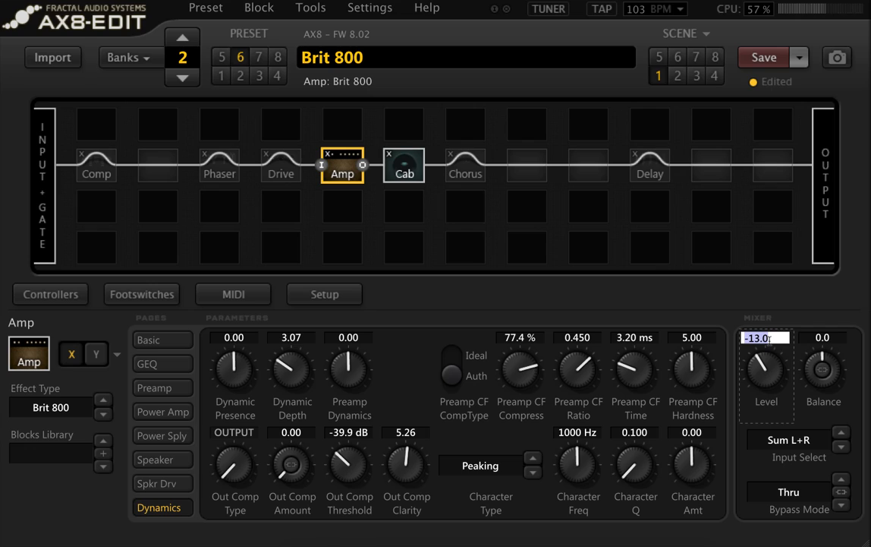
type("-10")
key("Return")
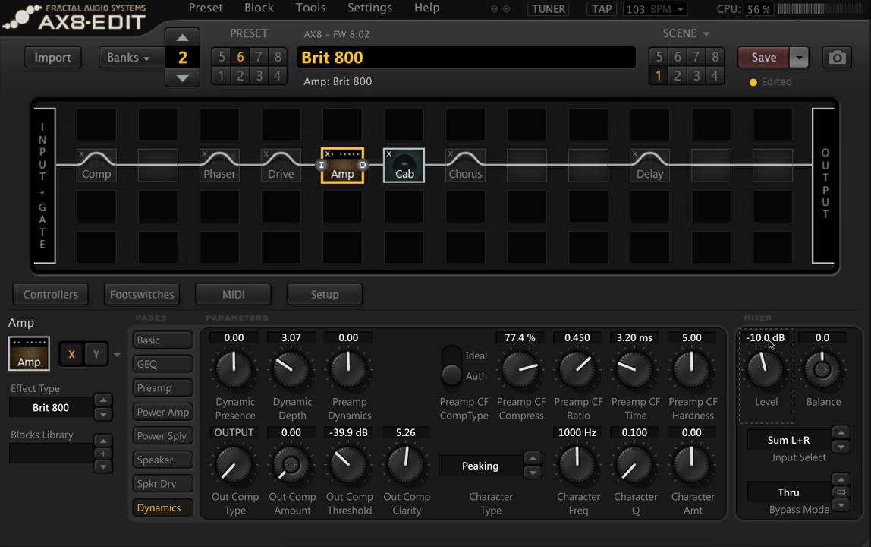
Set the amp's Out Comp Amount to 2.
double_click(274, 432)
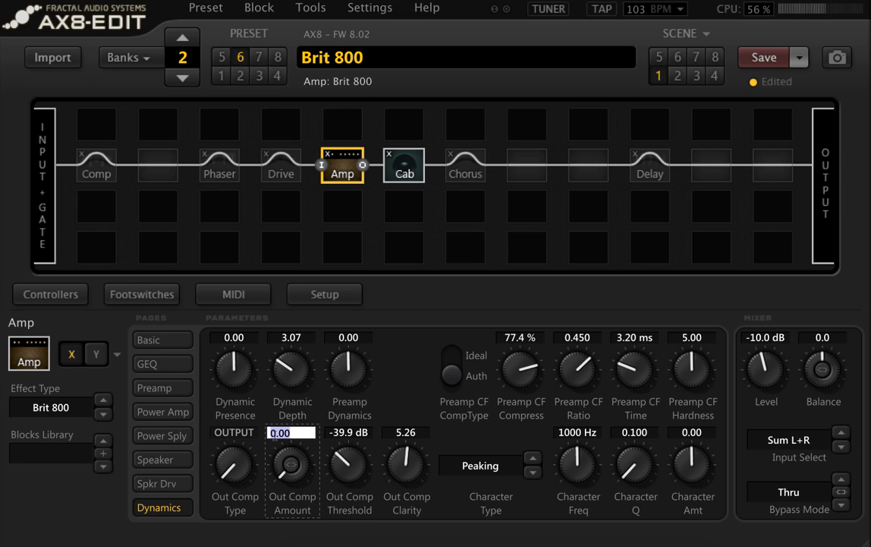
type("2")
key("Return")
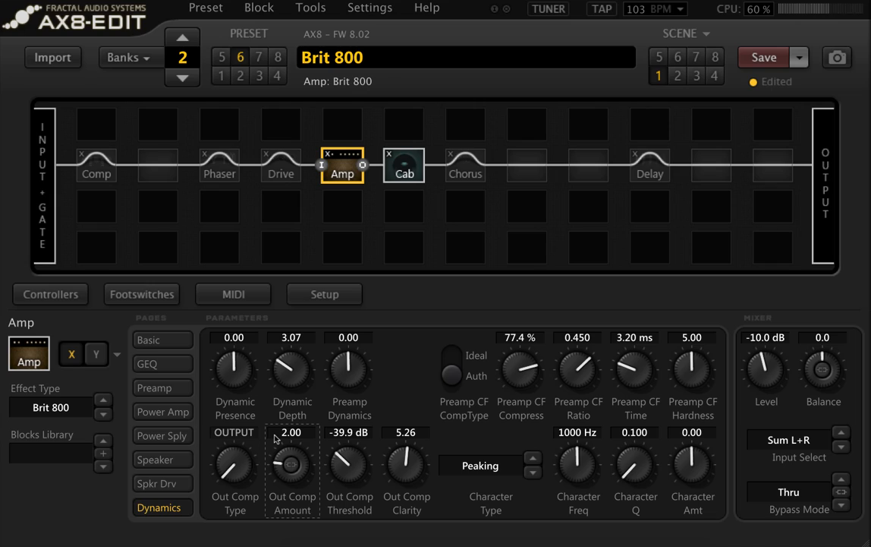
Compare the amp without output compression by setting Out Comp Amount to 0, and restore it to 2.
left_click(276, 439)
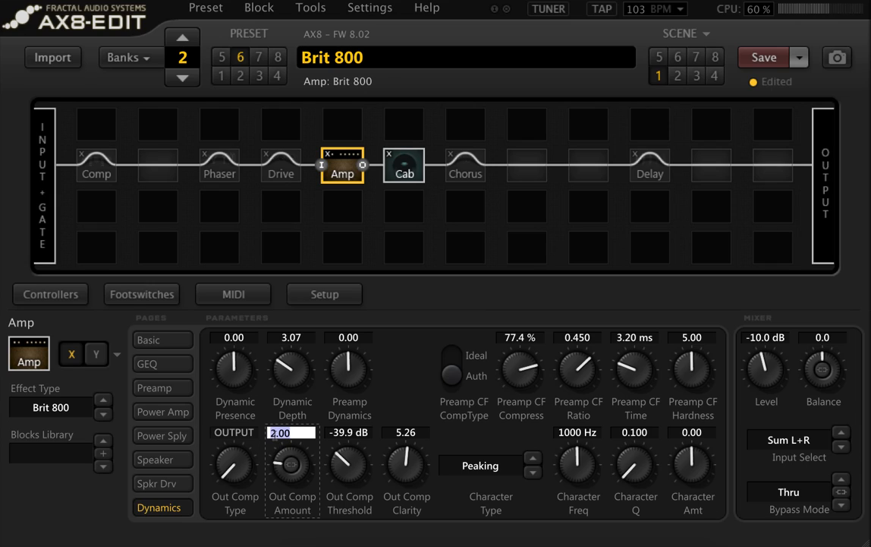
type("0")
key("Return")
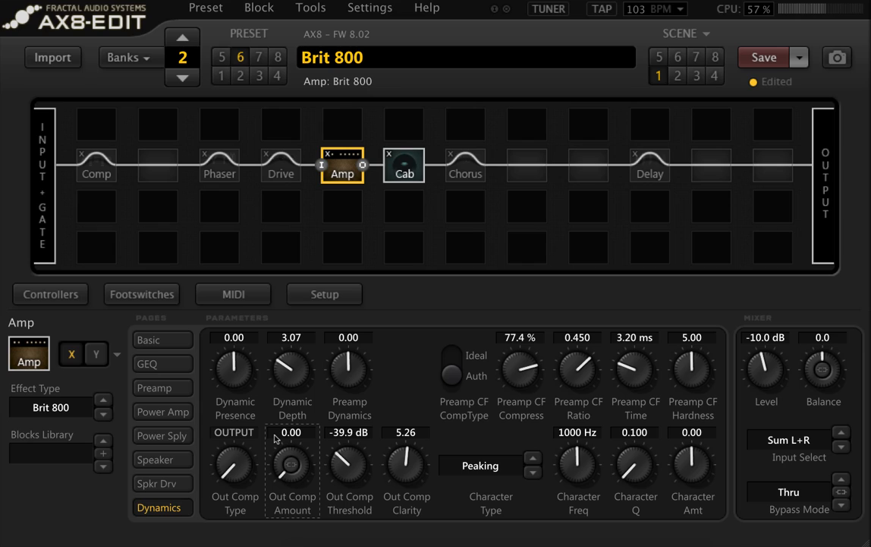
left_click(276, 438)
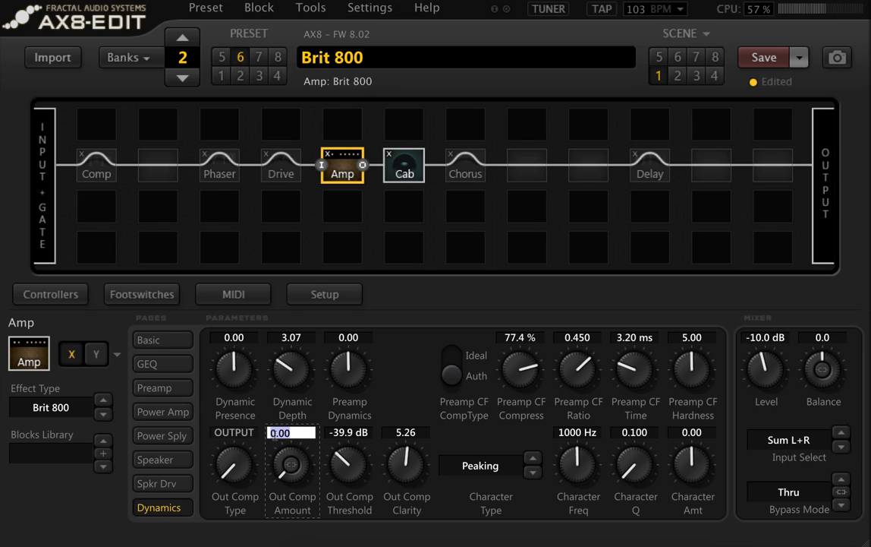
type("2")
key("Return")
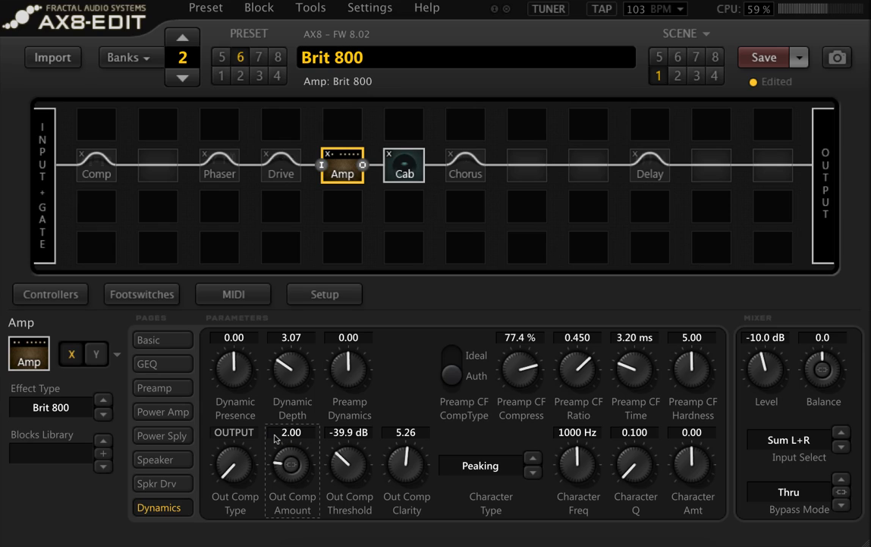
Set the amp's Motor Time Const to 50 ms in the speaker drive parameters.
left_click(156, 483)
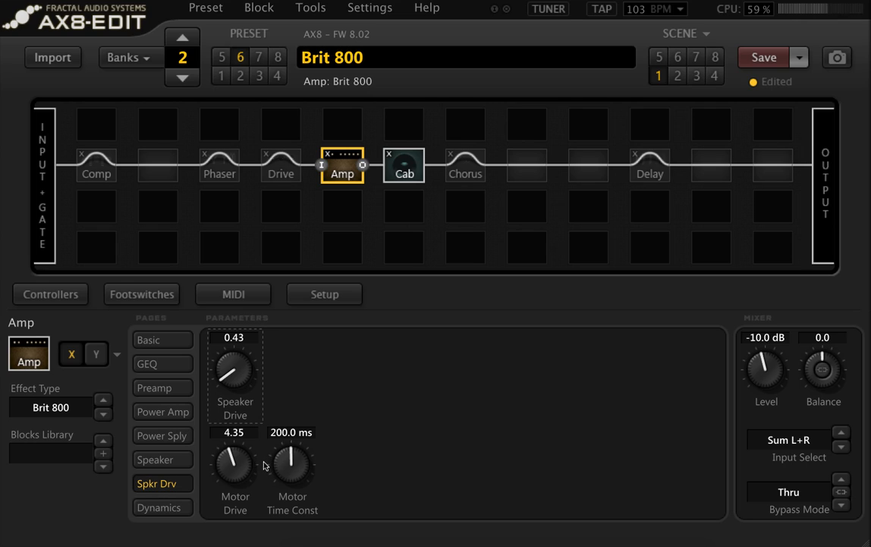
left_click(288, 432)
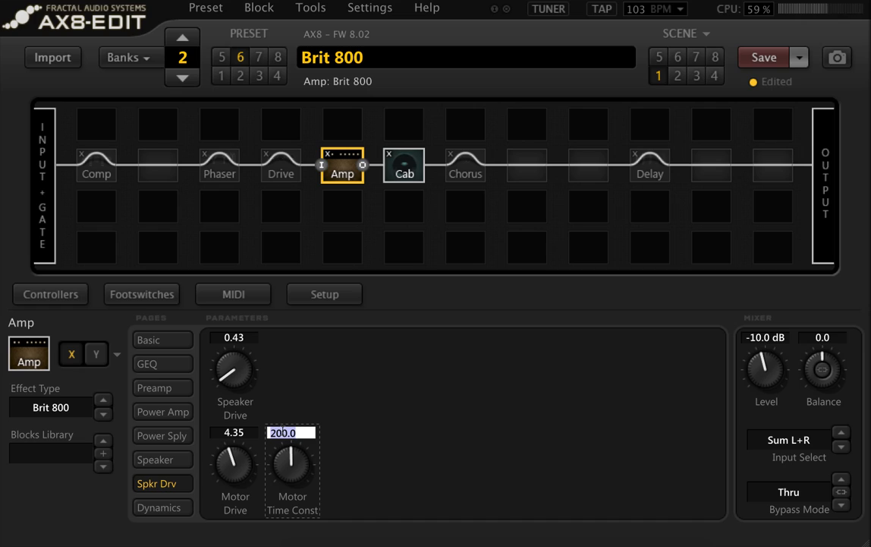
type("50")
key("Return")
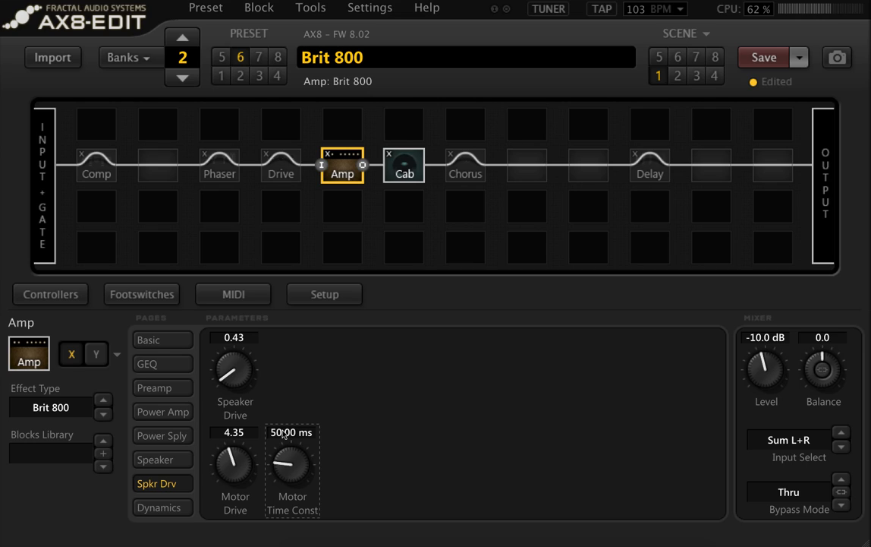
Try the Motor Time Const at 500 ms for comparison, and return it to 50 ms.
double_click(283, 433)
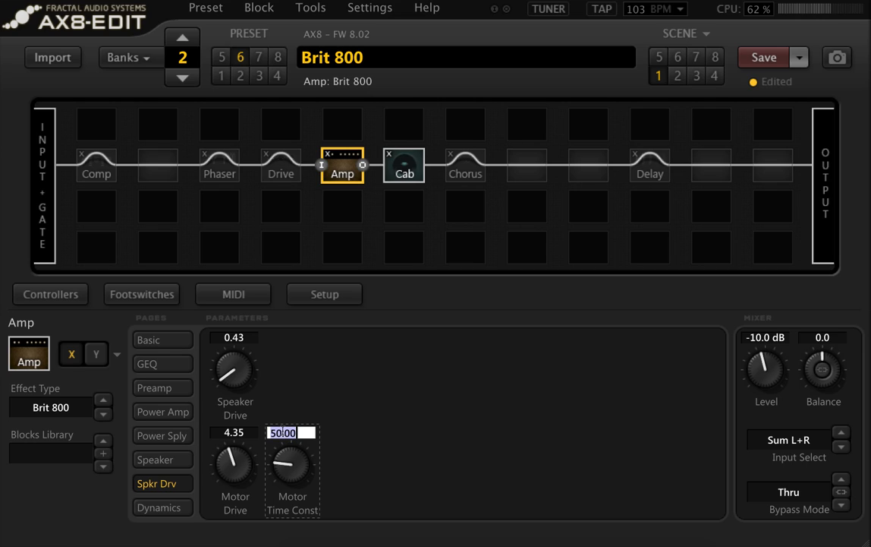
type("500")
key("Return")
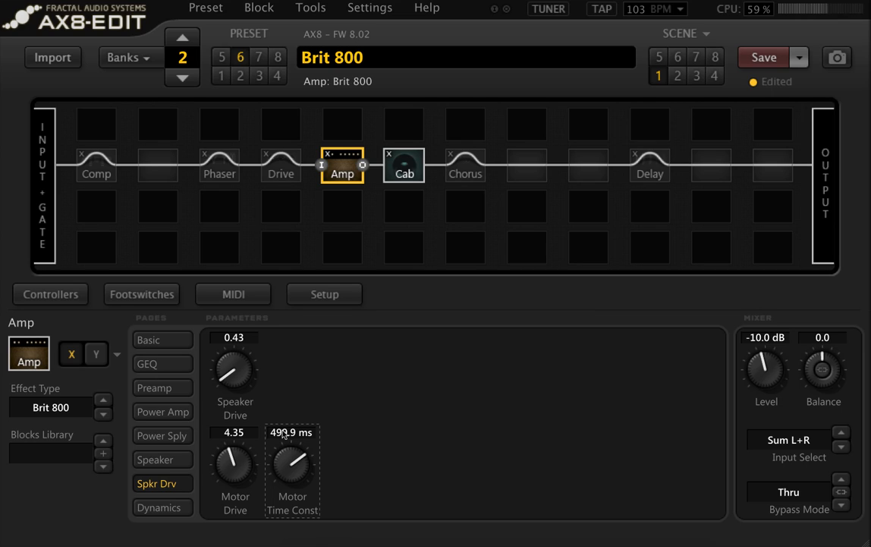
left_click(283, 432)
type("500")
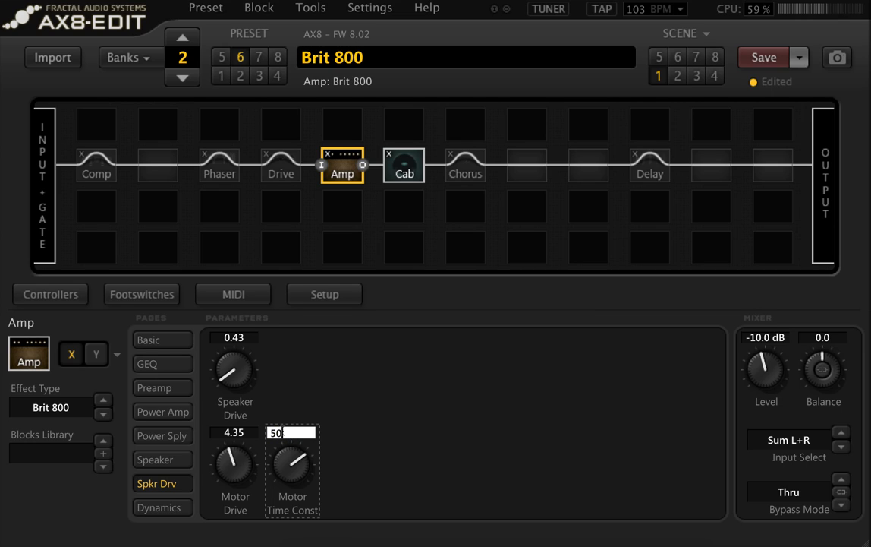
key("Return")
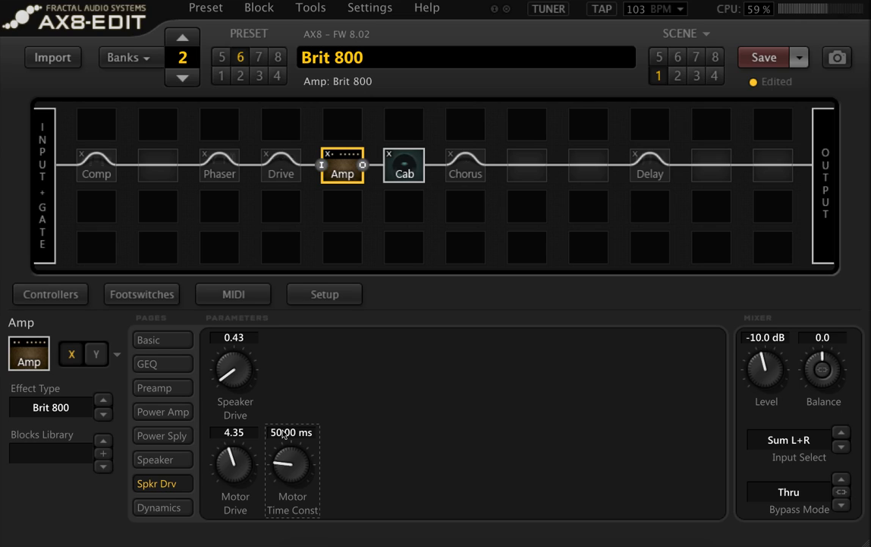
Try a lower Motor Time Const in the amp's speaker drive parameters, and set it back to 50 ms.
scroll(286, 432, "down", 3)
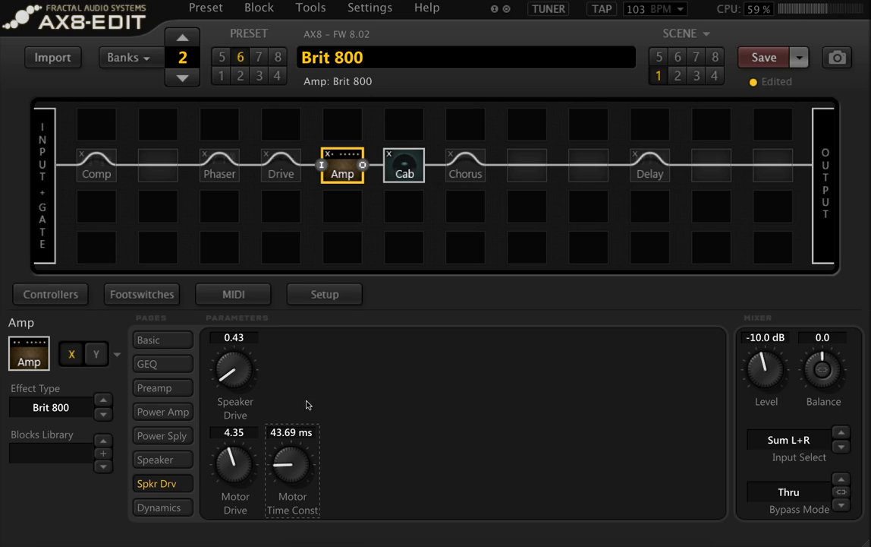
scroll(306, 432, "down", 1)
left_click(306, 432)
type("50")
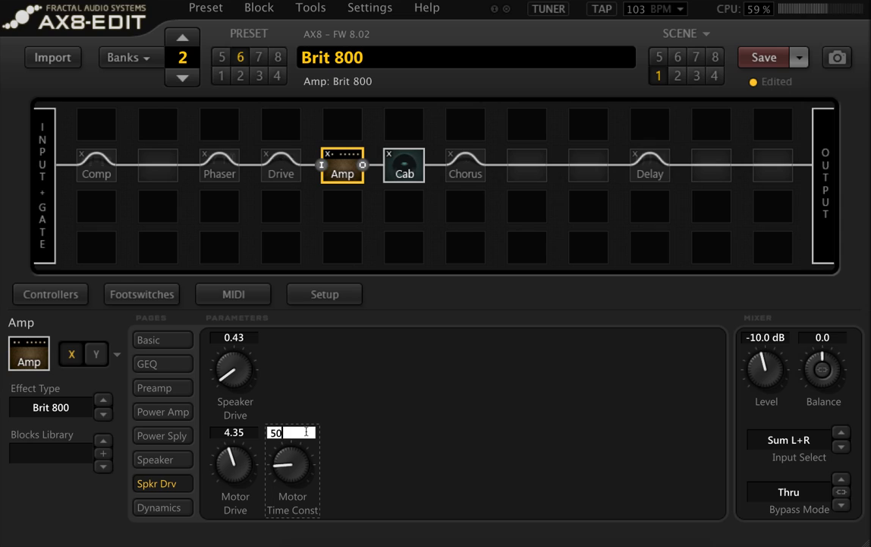
key("Return")
Set the amp's Input Drive to 5.5 in the basic parameters.
left_click(154, 340)
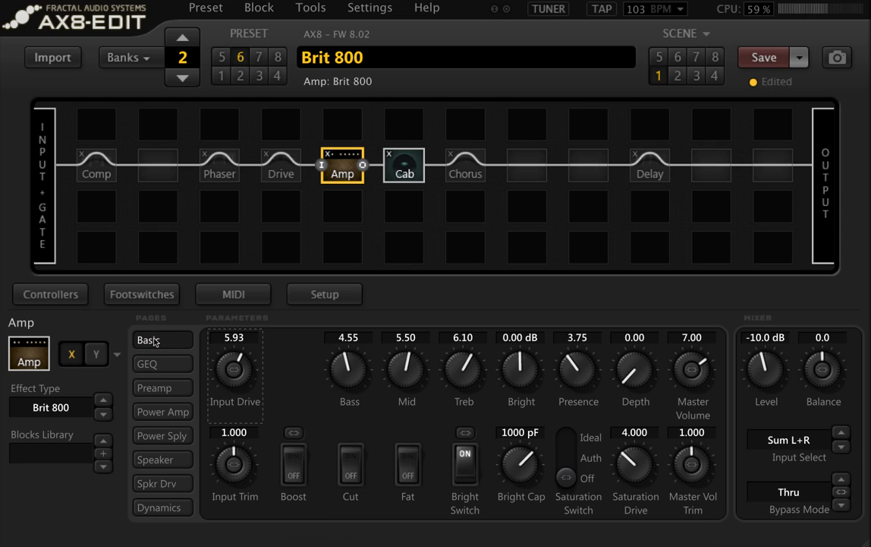
left_click(233, 337)
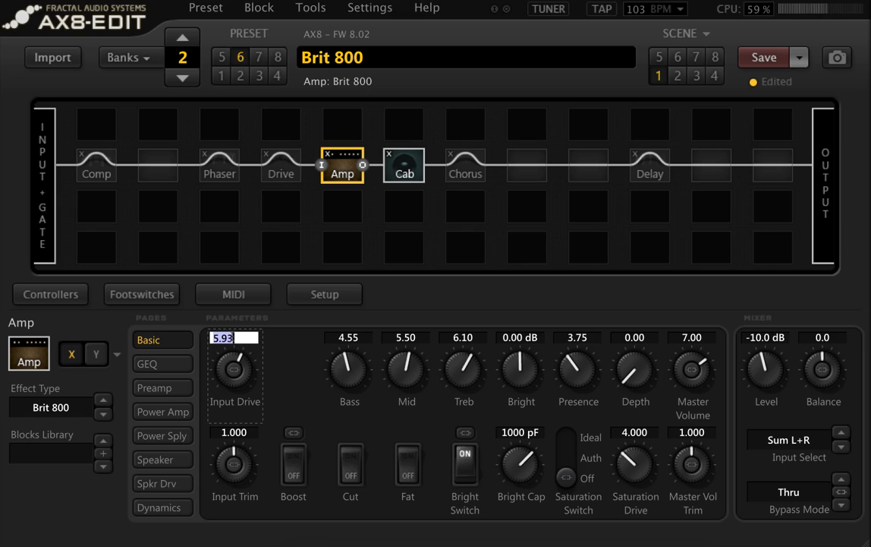
type("5.5")
key("Return")
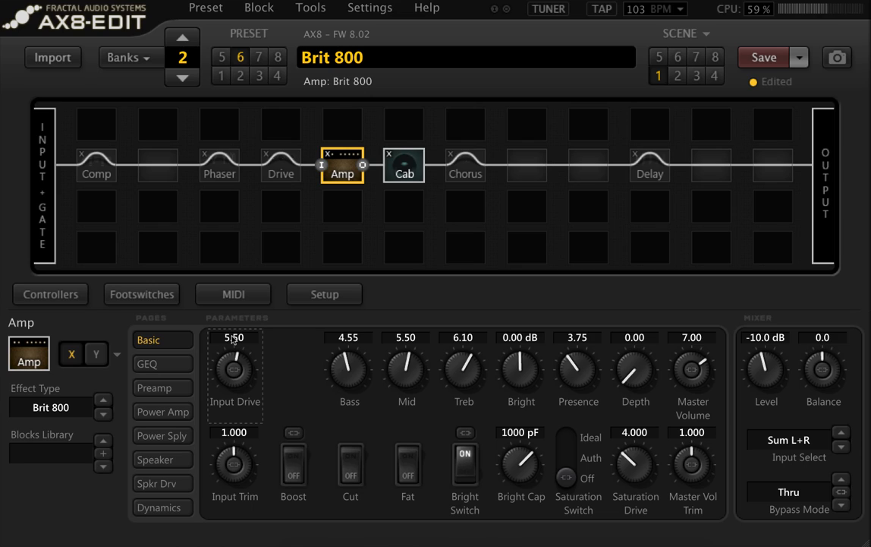
Audition the compressor block in front of the amp by engaging and bypassing it twice.
left_click(96, 174)
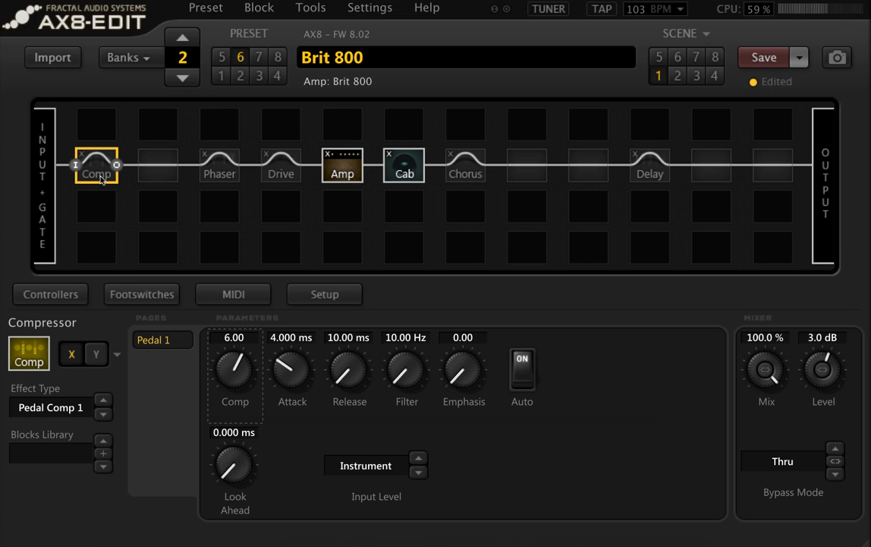
double_click(103, 179)
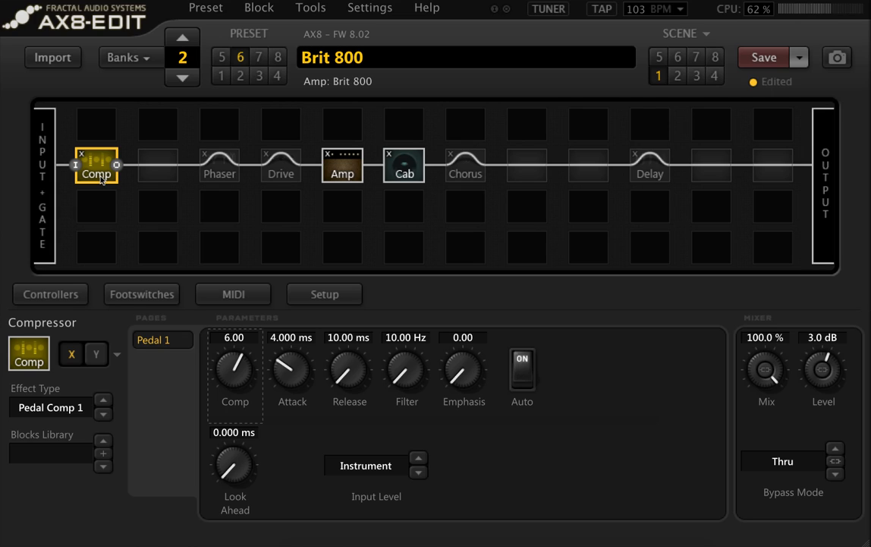
double_click(102, 180)
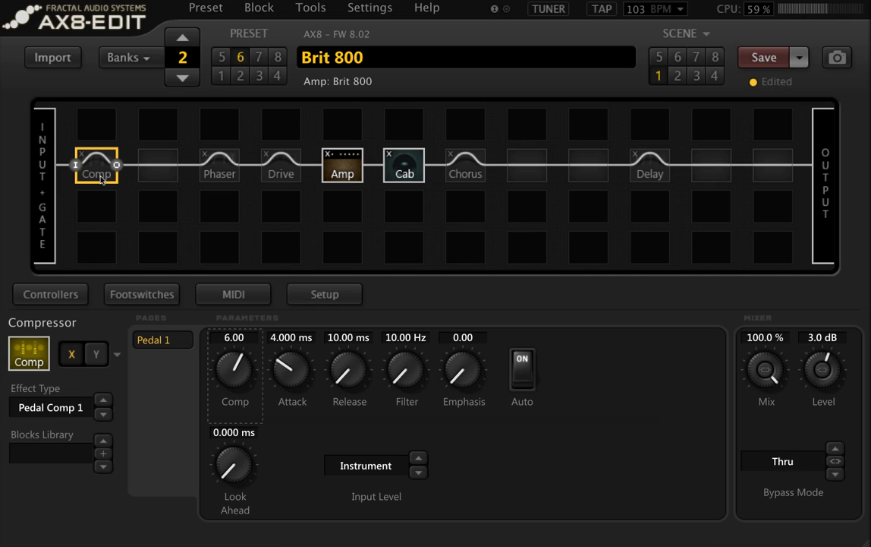
double_click(103, 179)
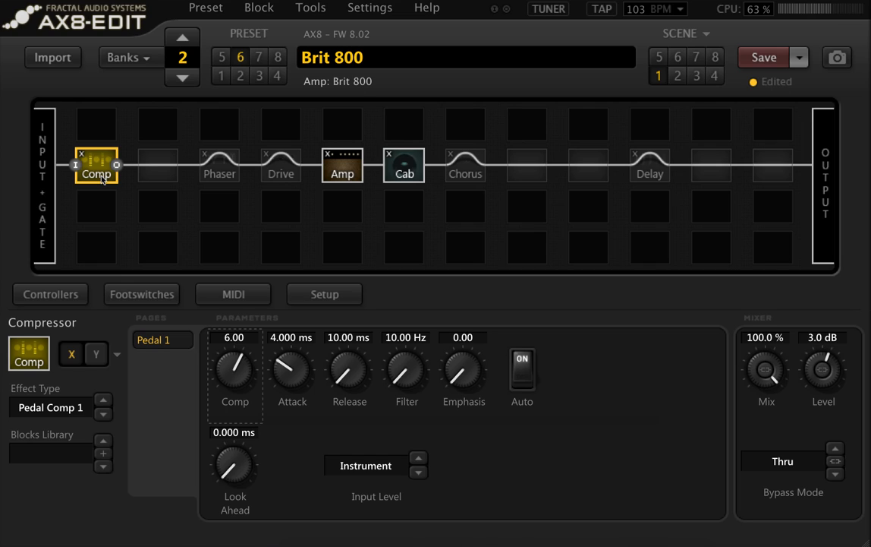
double_click(103, 180)
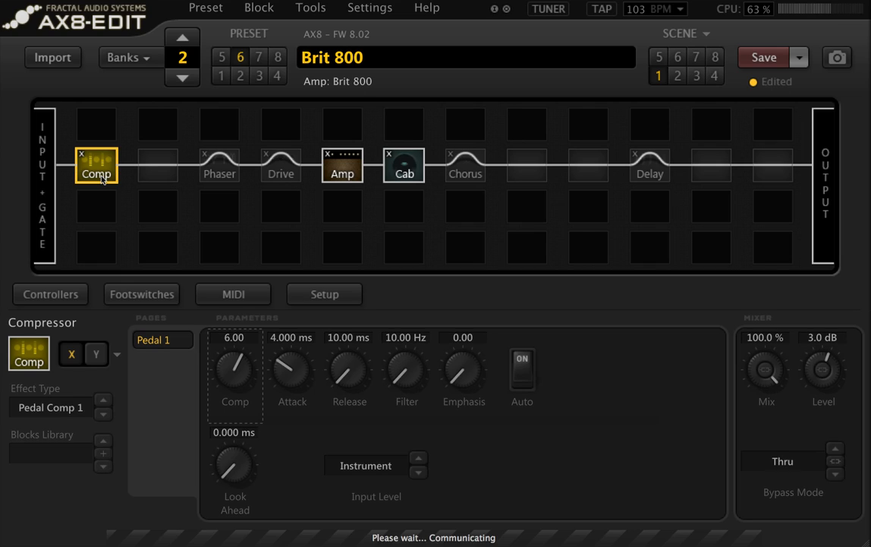
Switch the phaser block to its Y state, set its Rate to 0.9 Hz and bypass the block.
left_click(220, 176)
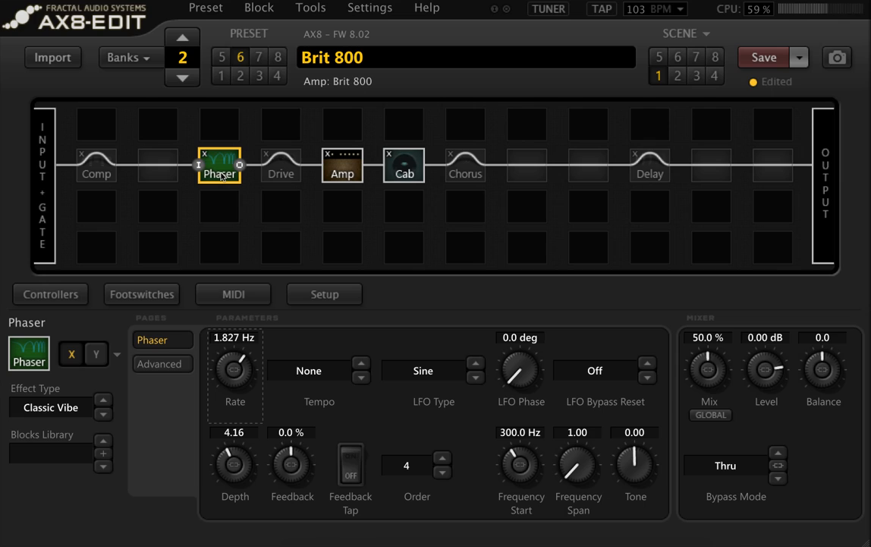
left_click(95, 355)
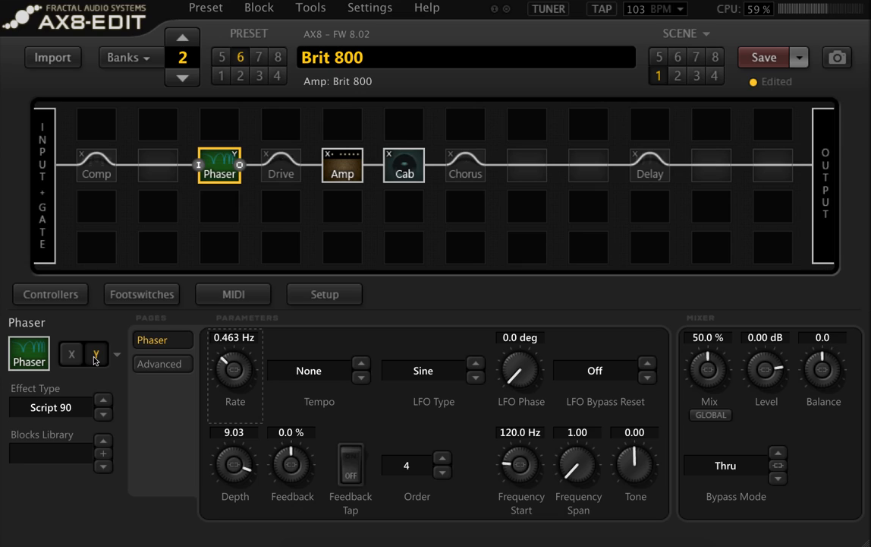
double_click(227, 337)
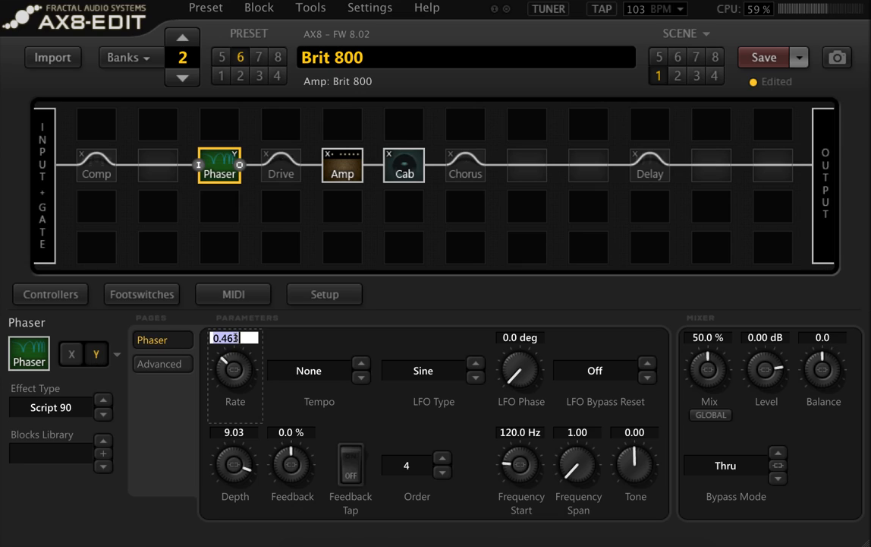
type("0.9")
key("Return")
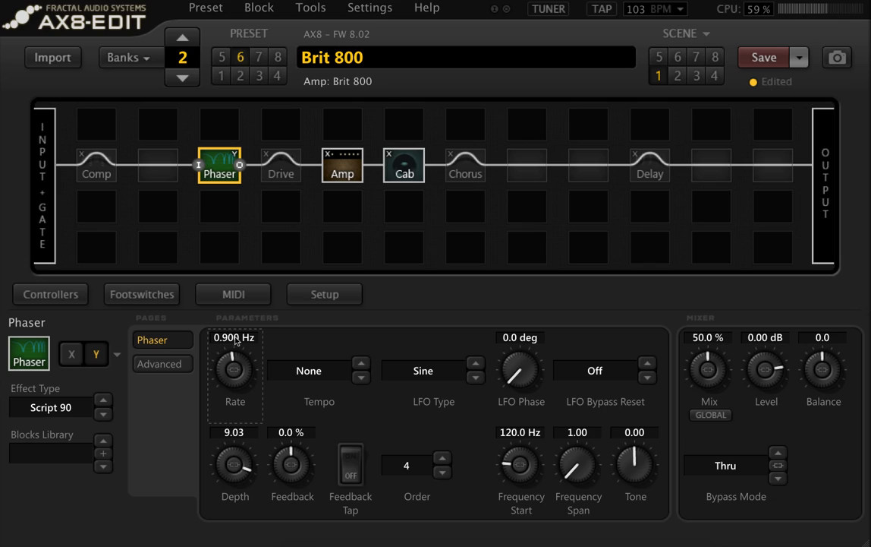
mouse_move(214, 175)
left_mouse_down()
mouse_move(202, 201)
mouse_move(210, 161)
left_mouse_up()
Engage the FAS Boost drive block and set its Drive to 0.
left_click(282, 168)
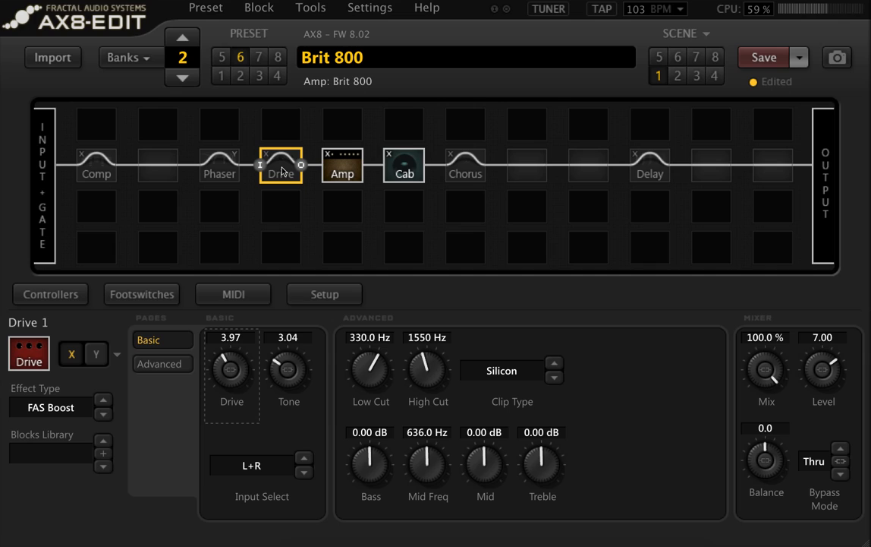
double_click(282, 171)
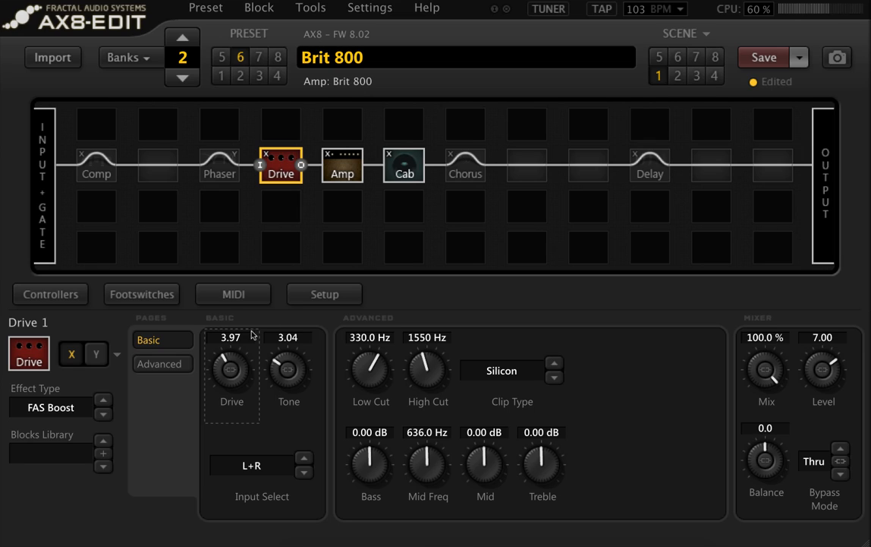
left_click(232, 337)
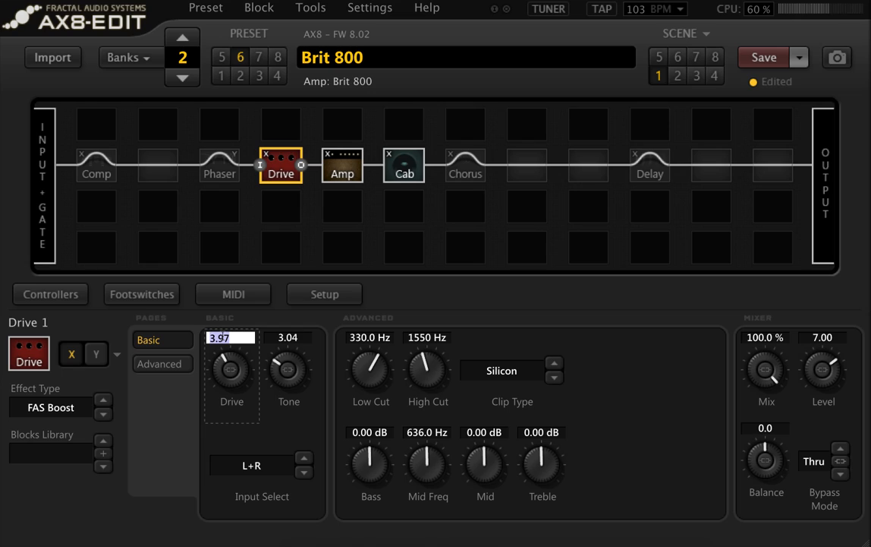
type("0")
key("Return")
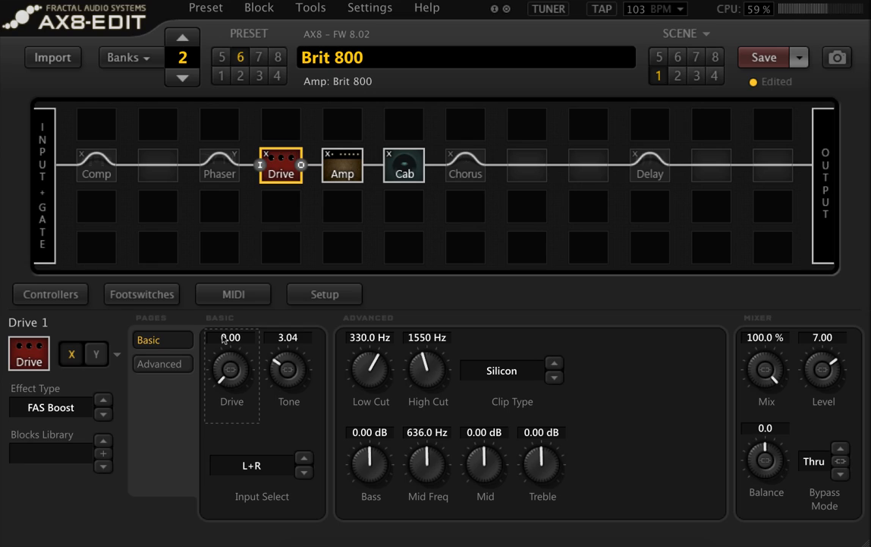
Set the drive block's Tone to 5 and its Level to 10.
left_click(289, 336)
type("5")
key("Return")
left_click(834, 338)
type("10")
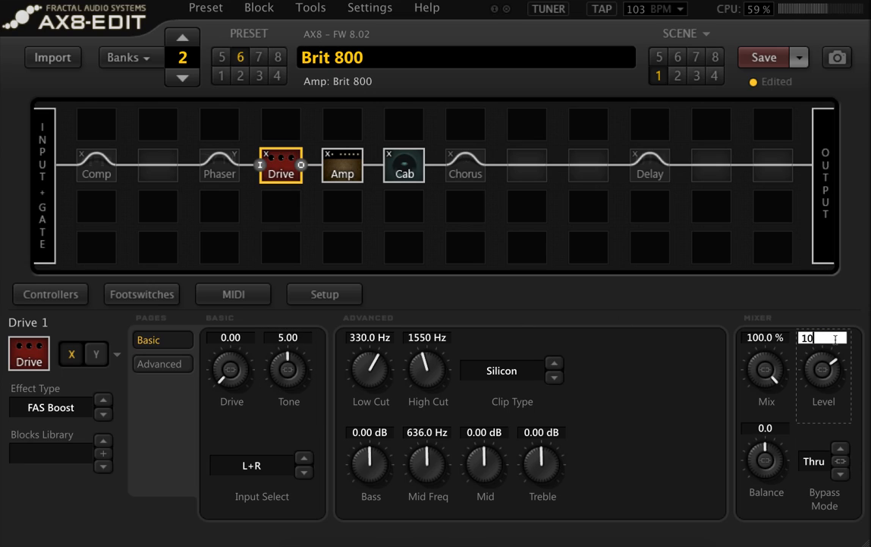
key("Return")
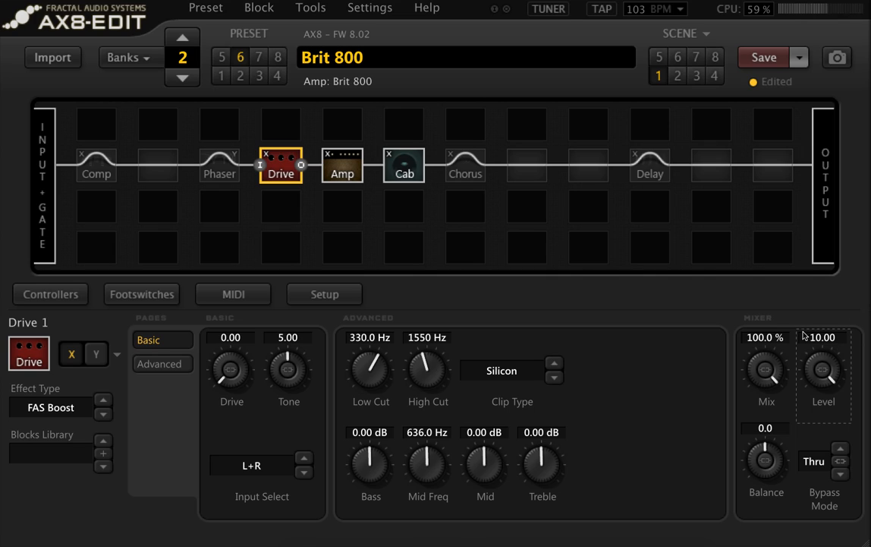
Compare the sound with the drive block bypassed and engaged, set its Tone to 6, and bypass it.
left_click(275, 176)
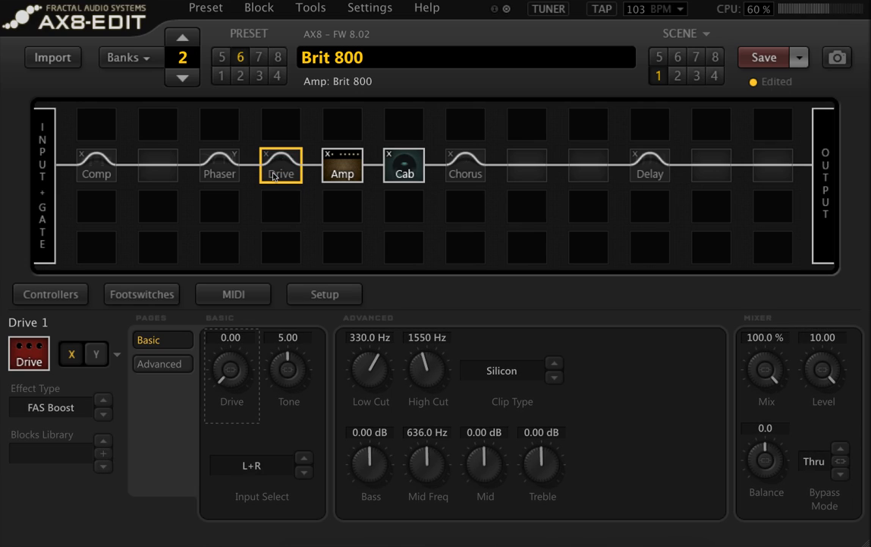
left_click(275, 177)
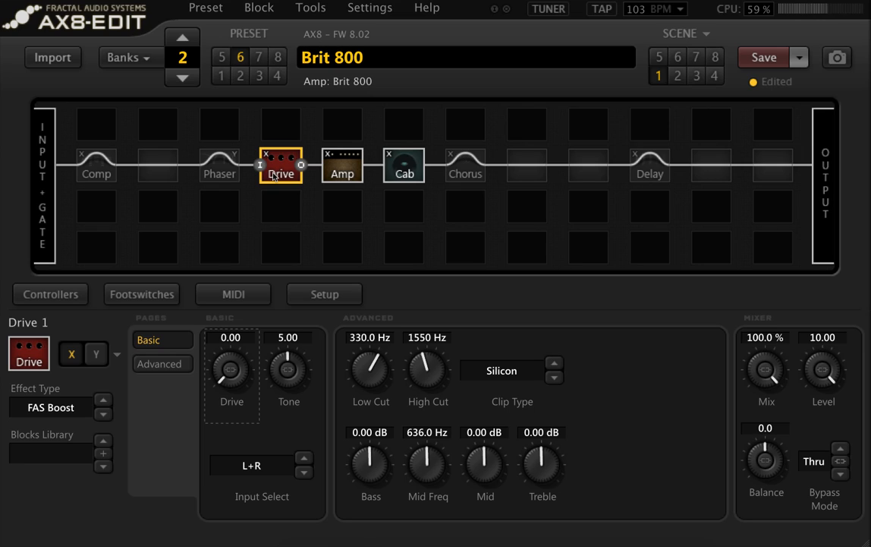
double_click(285, 337)
type("6")
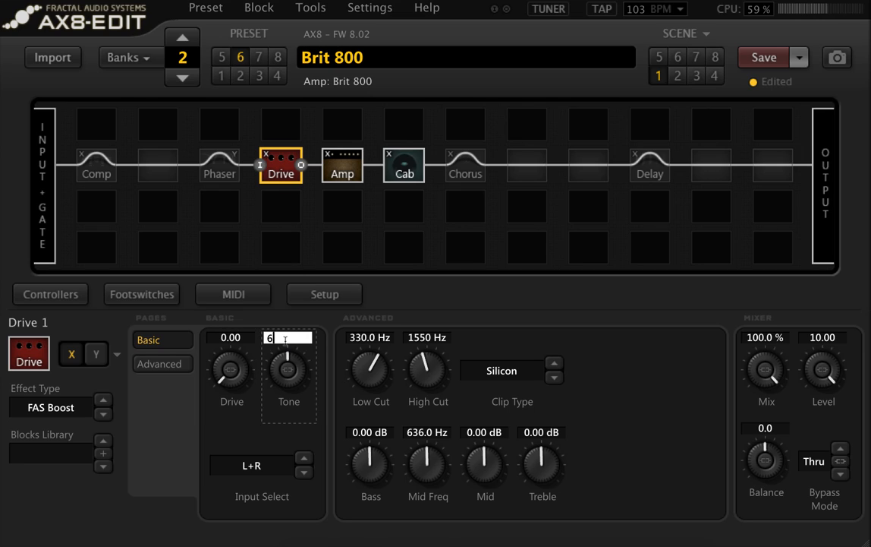
key("Return")
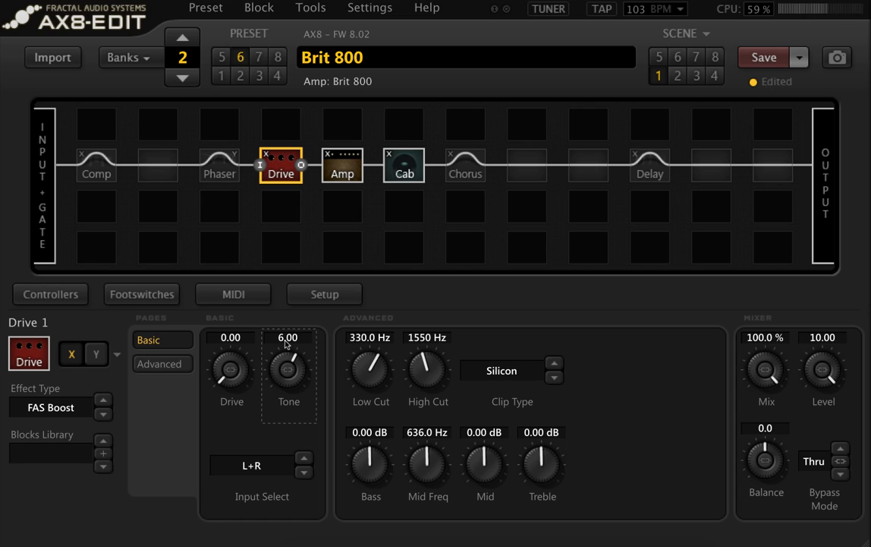
double_click(271, 167)
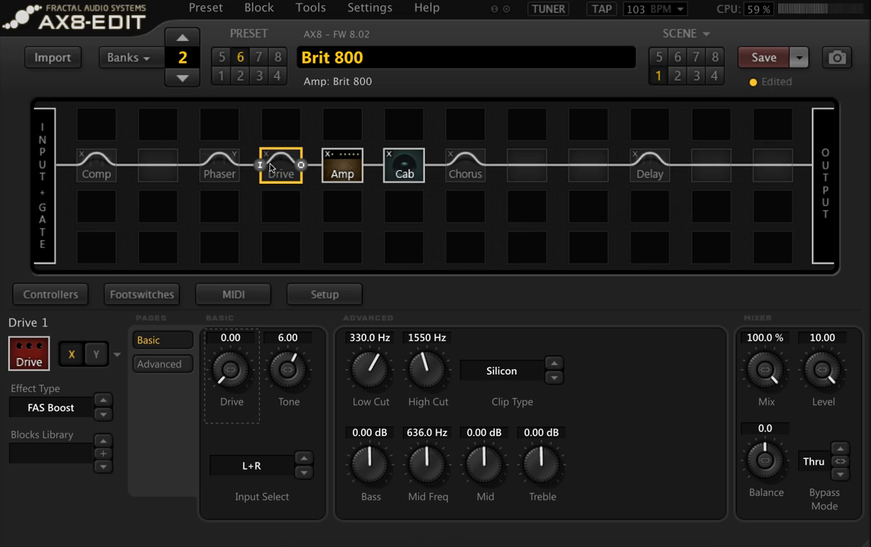
Assign Control Switch 1 as the modifier source for the amp's Boost switch.
left_click(325, 159)
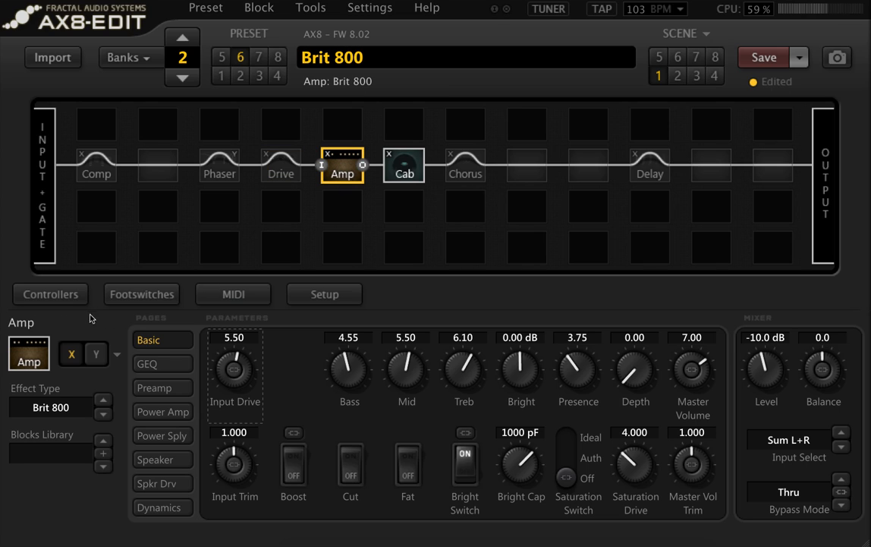
left_click(294, 435)
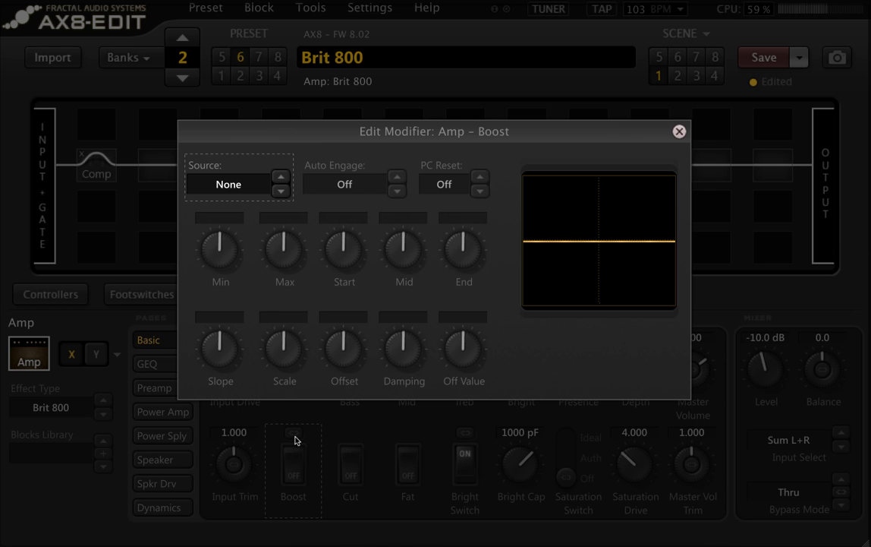
left_click(249, 186)
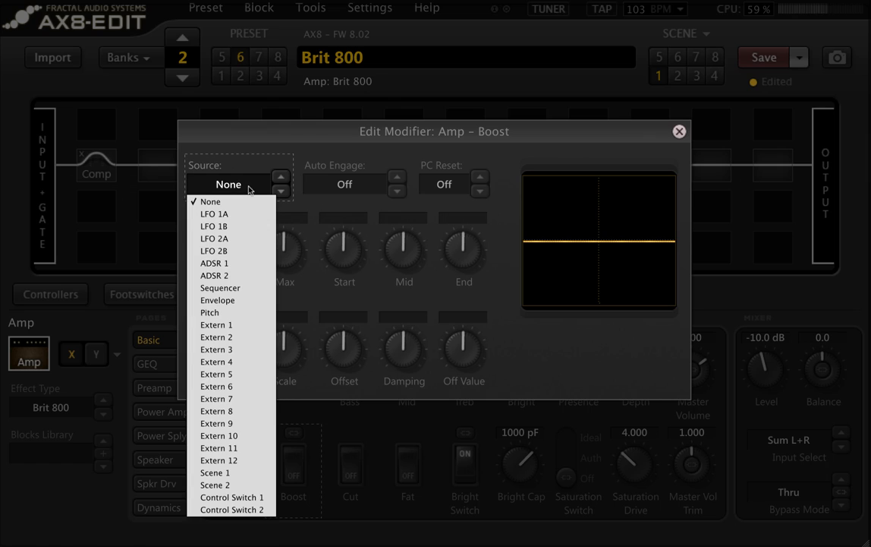
left_click(254, 498)
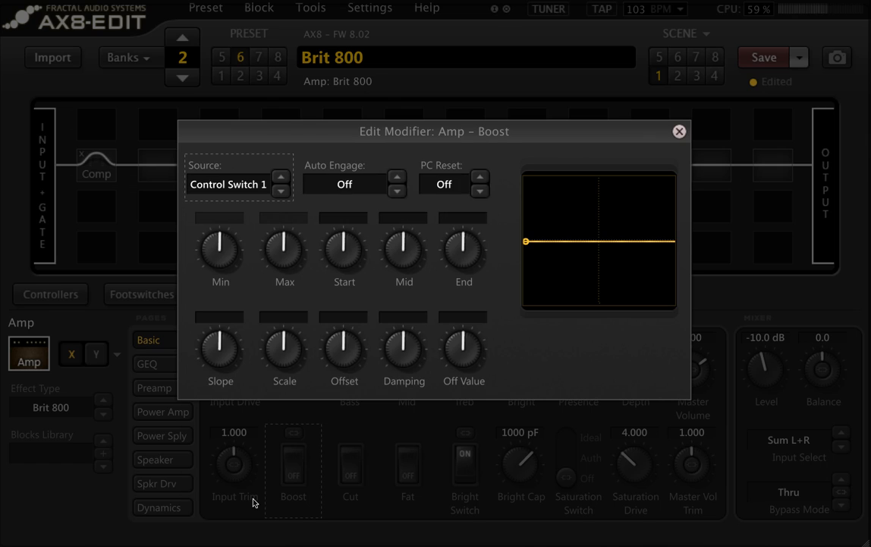
left_click(680, 132)
Assign Control Switch 1 to preset footswitch 5.
left_click(66, 297)
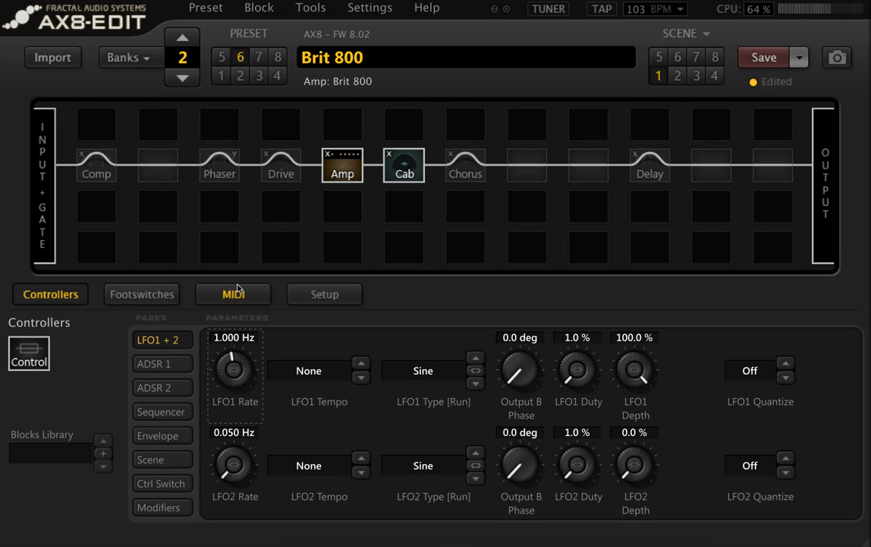
left_click(175, 302)
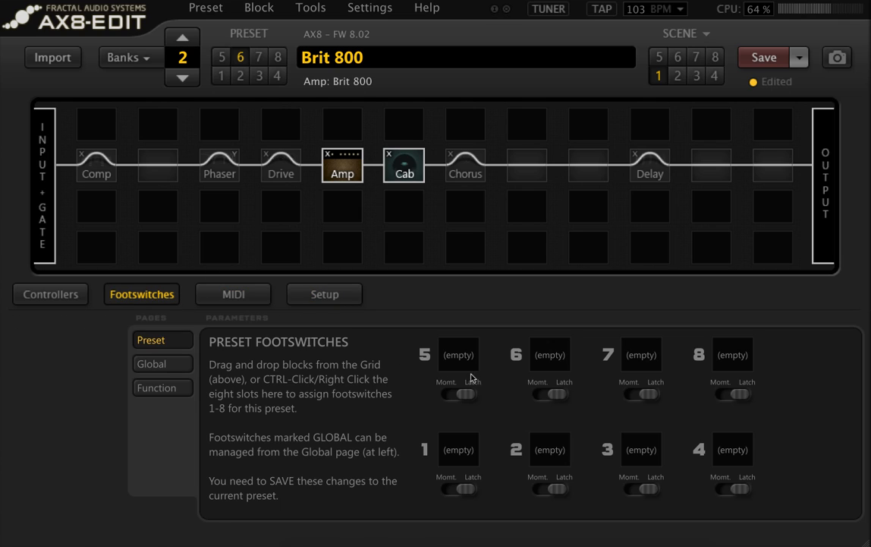
right_click(464, 348)
mouse_move(517, 246)
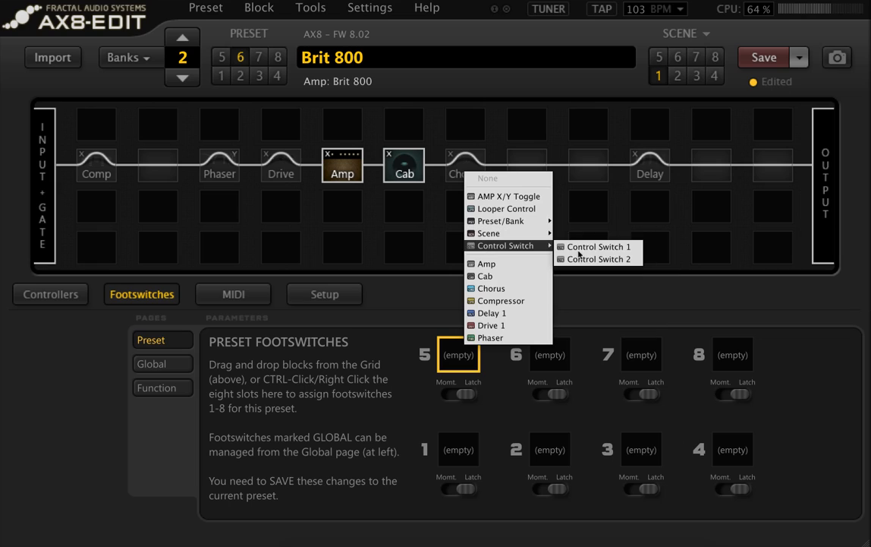
left_click(600, 248)
Change the drive block's effect type to Octave Dist and engage the block.
left_click(348, 171)
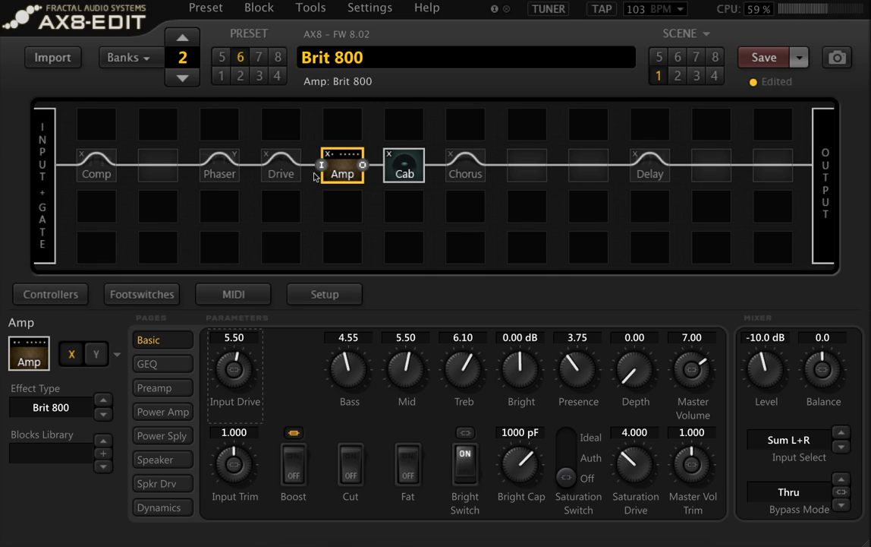
left_click(281, 168)
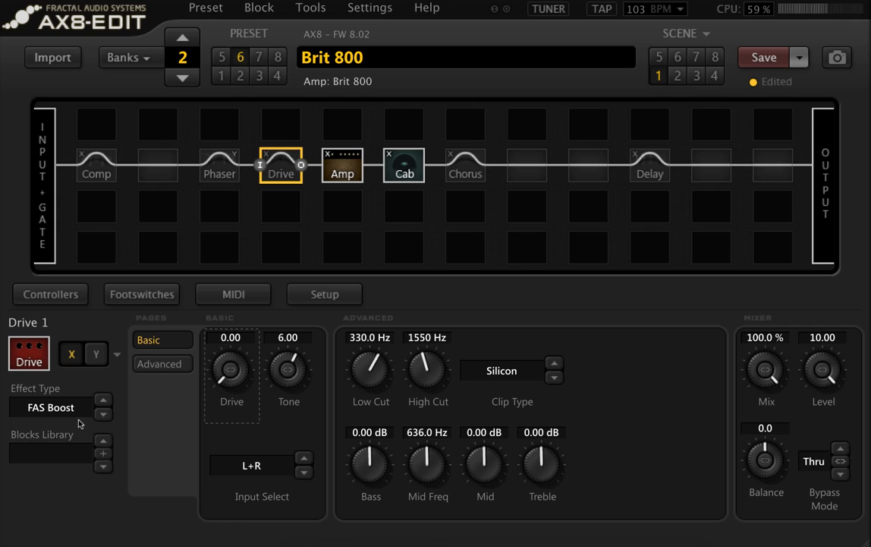
left_click(67, 417)
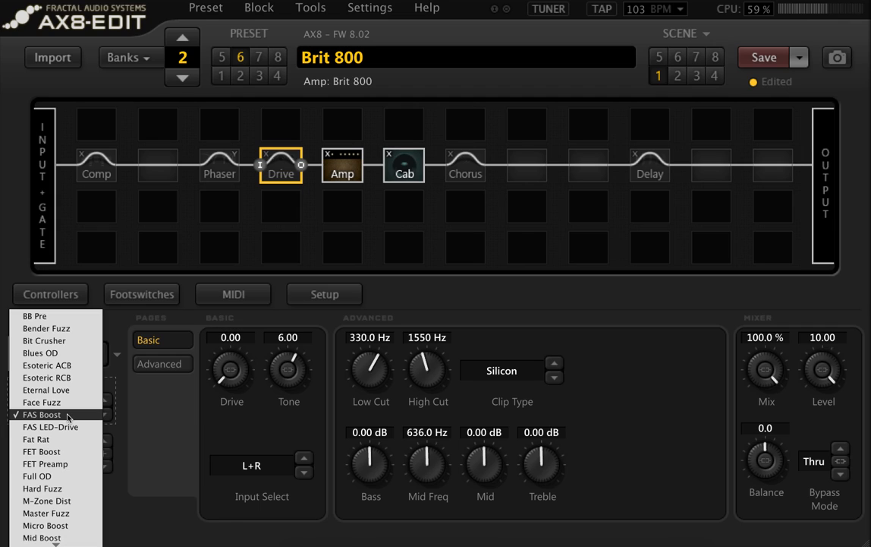
mouse_move(76, 544)
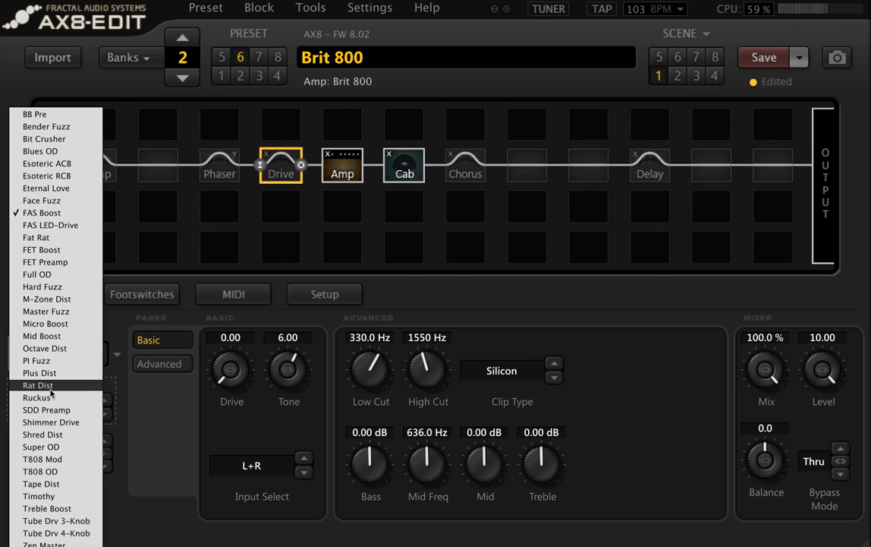
left_click(68, 349)
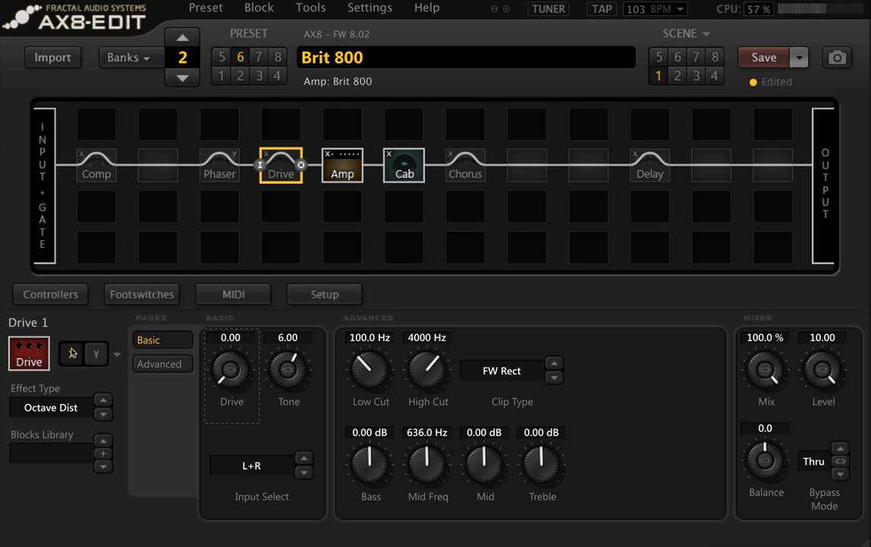
double_click(284, 173)
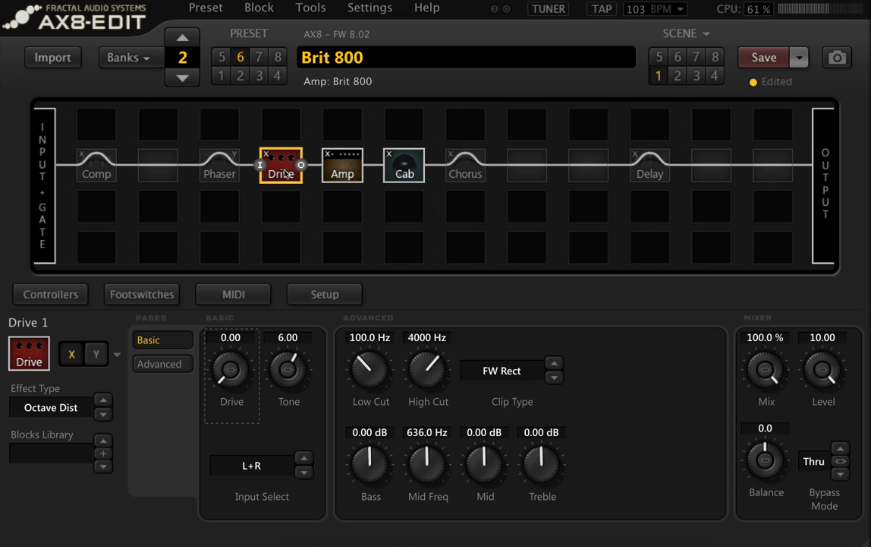
Set the drive block's Level to 6 and its Drive to 4.
double_click(822, 337)
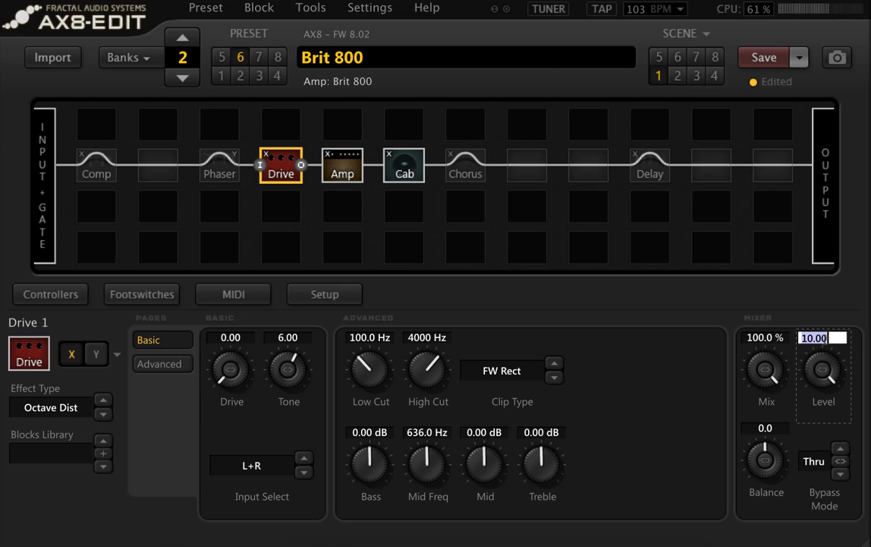
type("6")
key("Return")
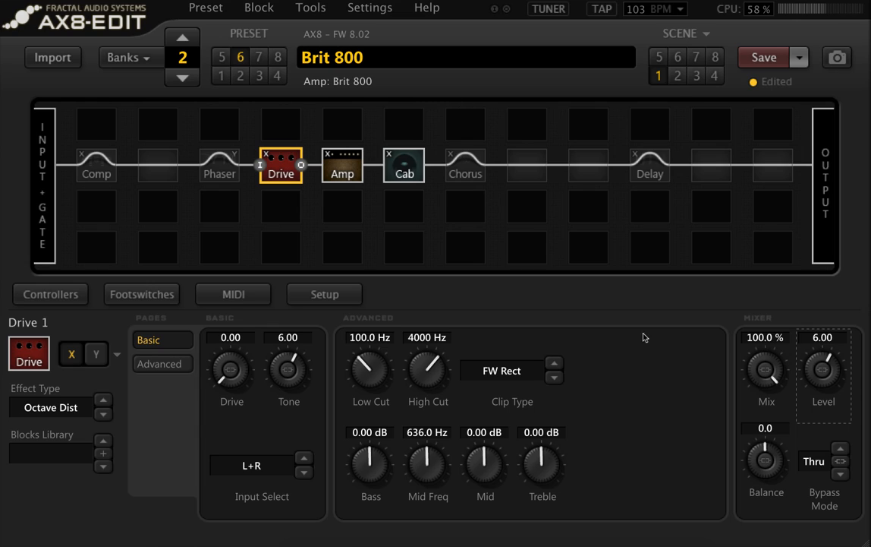
double_click(241, 338)
type("4")
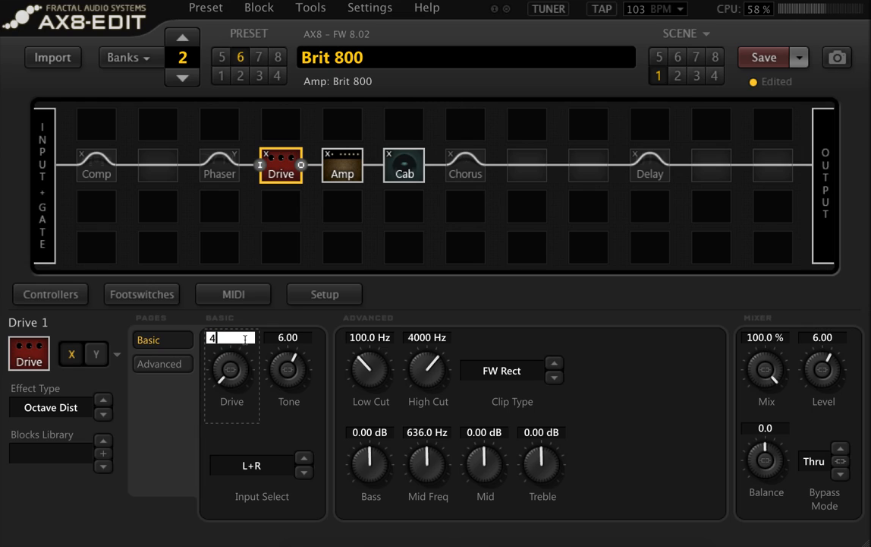
key("Return")
Set the drive block's Tone to 4, and bypass the block.
double_click(298, 338)
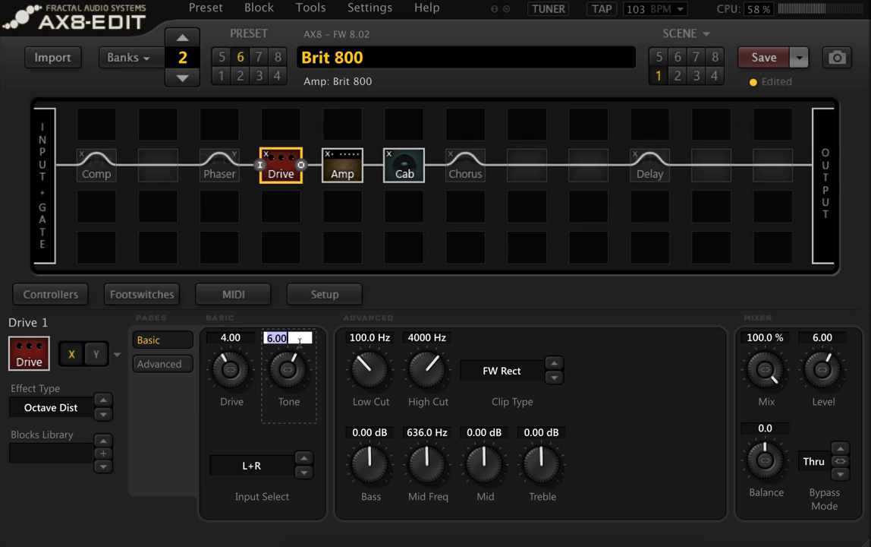
type("4")
key("Return")
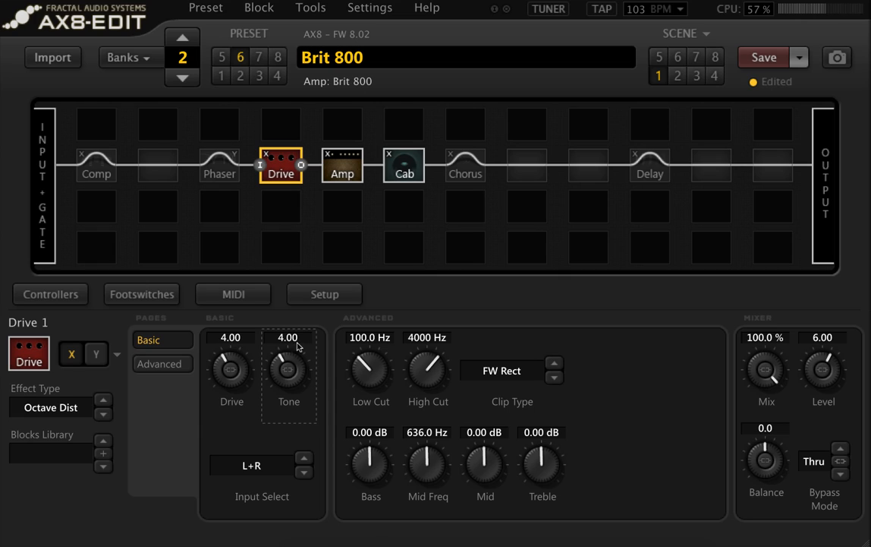
double_click(280, 163)
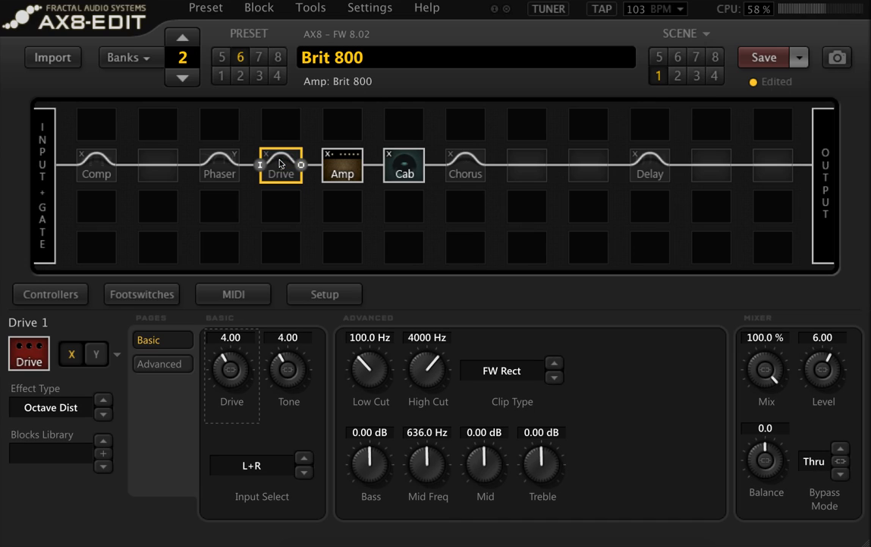
left_click(342, 166)
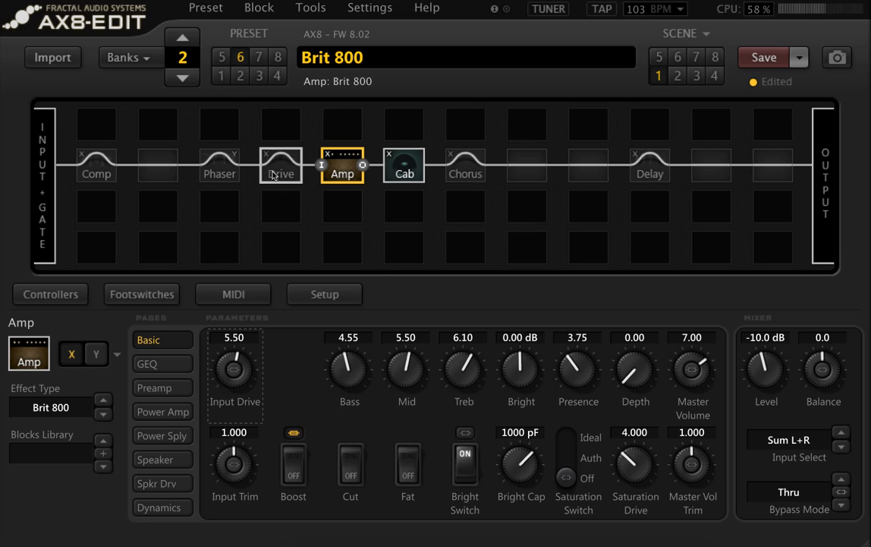
Compare the sound with the chorus block engaged and bypassed, and leave it engaged.
left_click(457, 171)
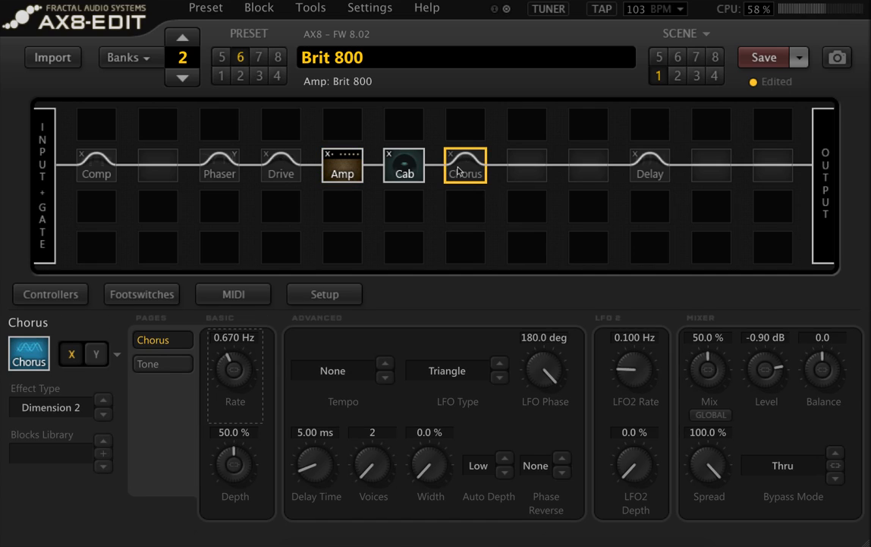
left_click(458, 171)
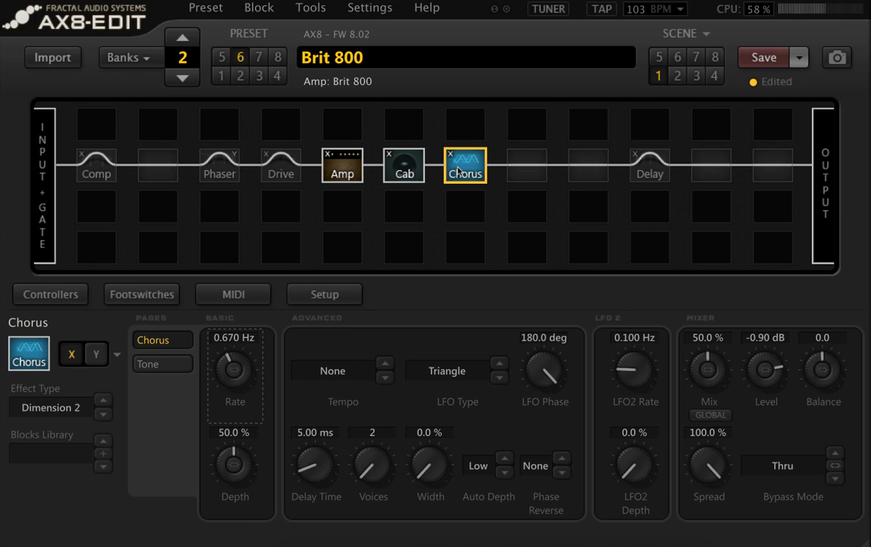
left_click(458, 171)
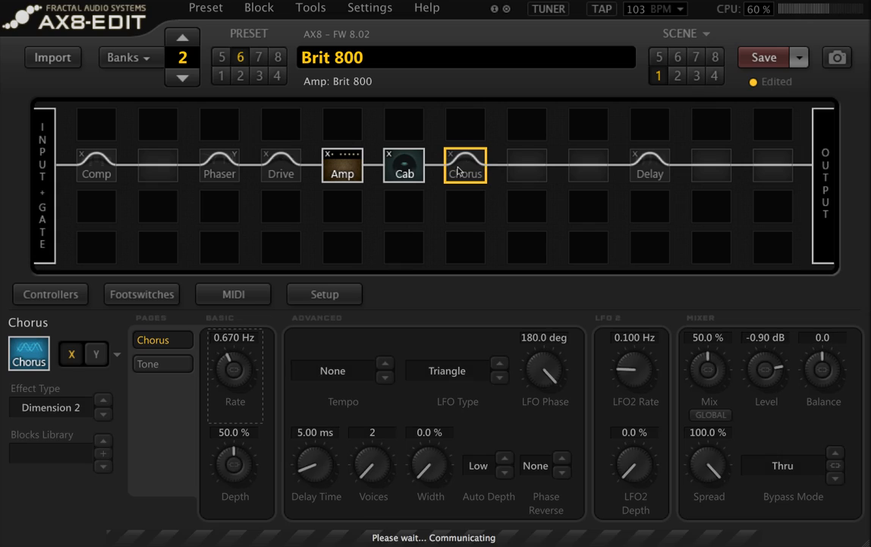
left_click(458, 171)
Set the chorus block's Level to 0 dB and its Mix to 25%, and bypass the block.
double_click(766, 337)
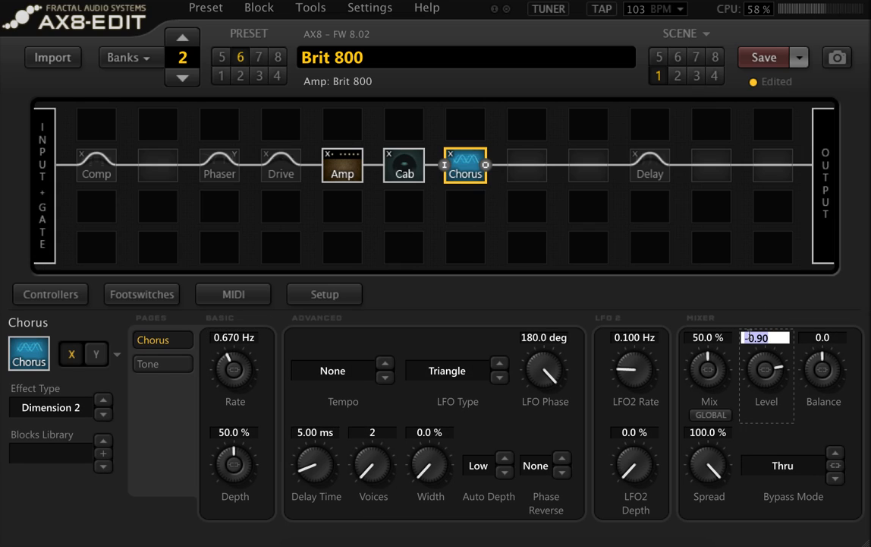
type("0")
key("Return")
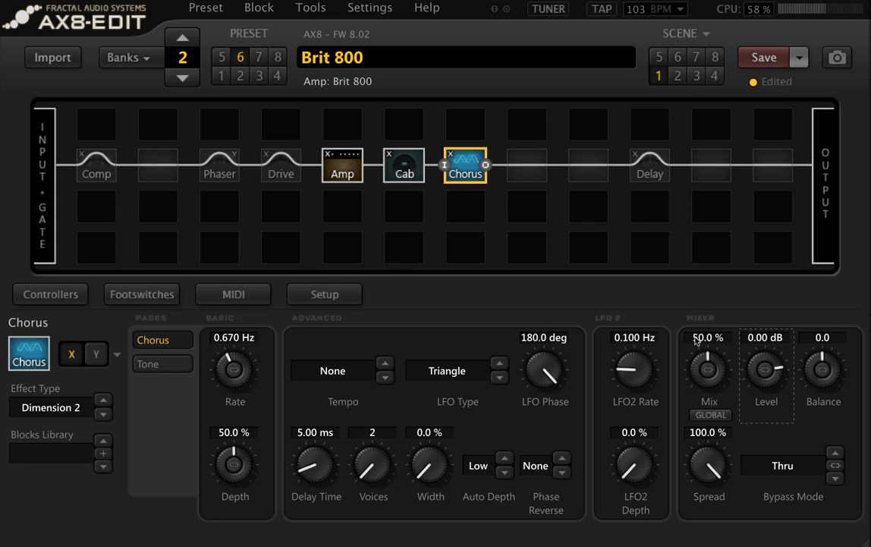
double_click(690, 338)
type("25")
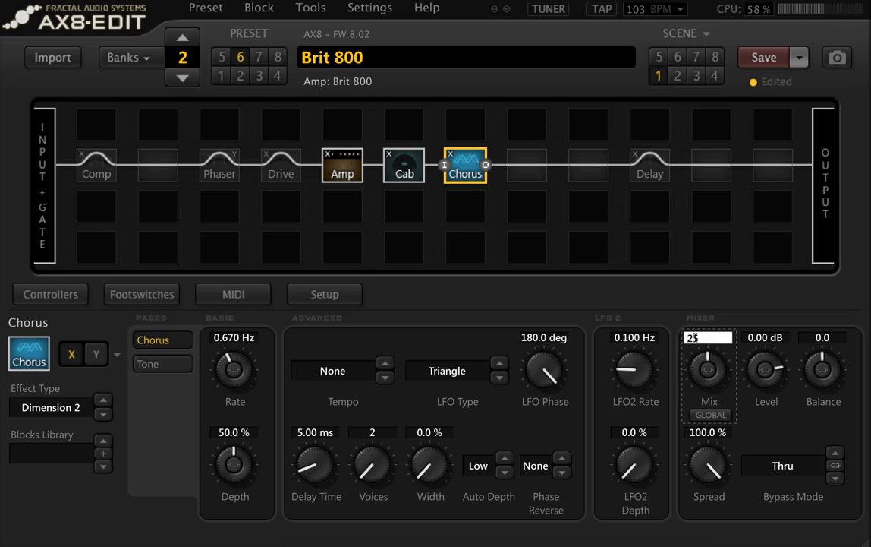
key("Return")
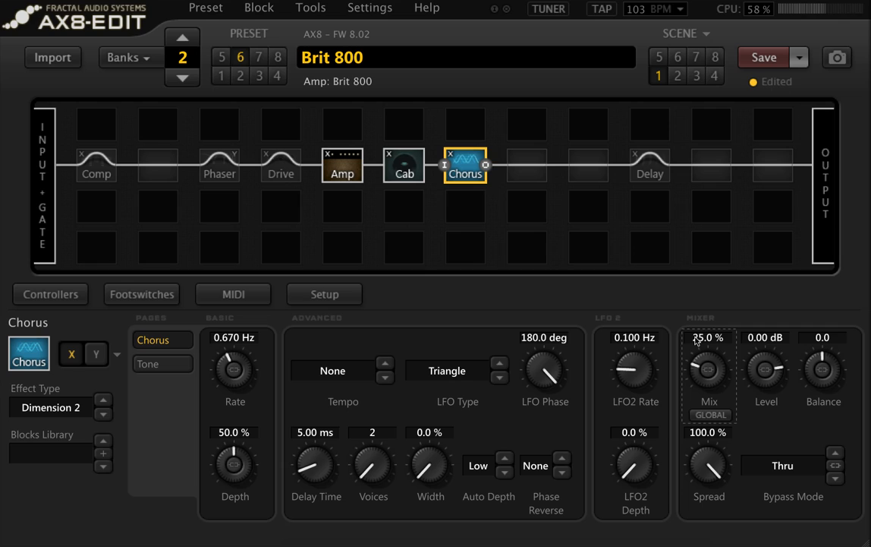
double_click(469, 170)
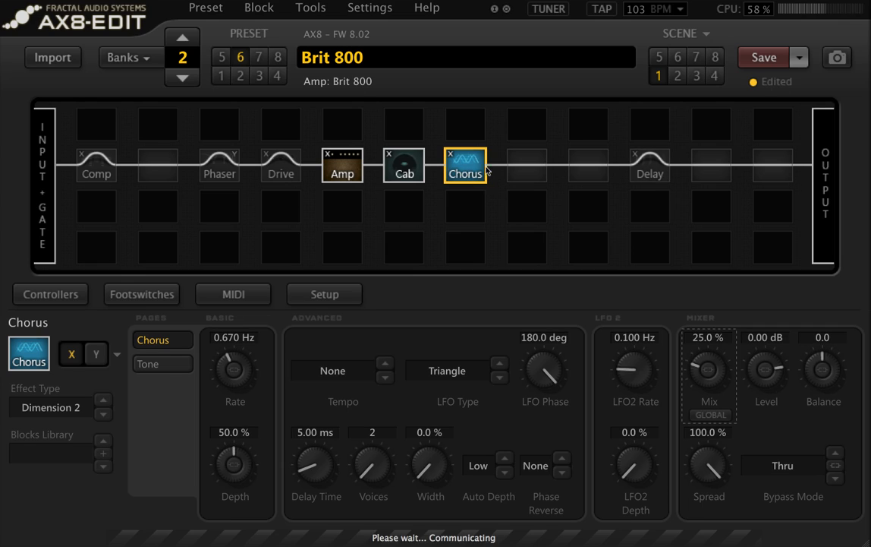
Engage the delay block and set the High Cut of its EQ to 4000 Hz.
double_click(645, 165)
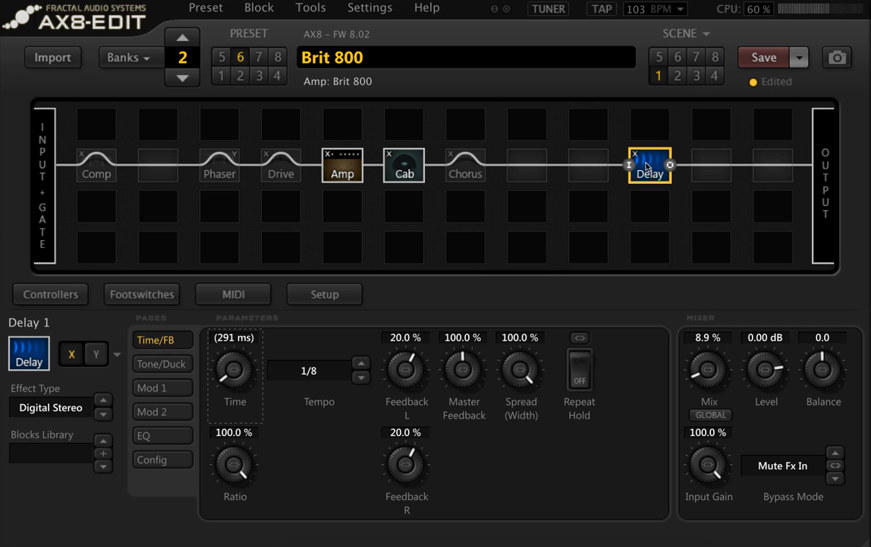
left_click(154, 364)
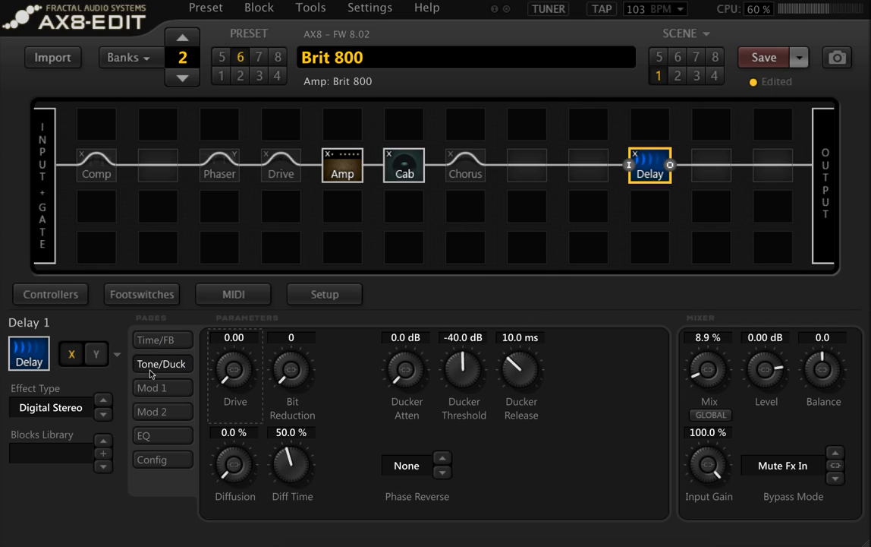
left_click(160, 429)
left_click(353, 338)
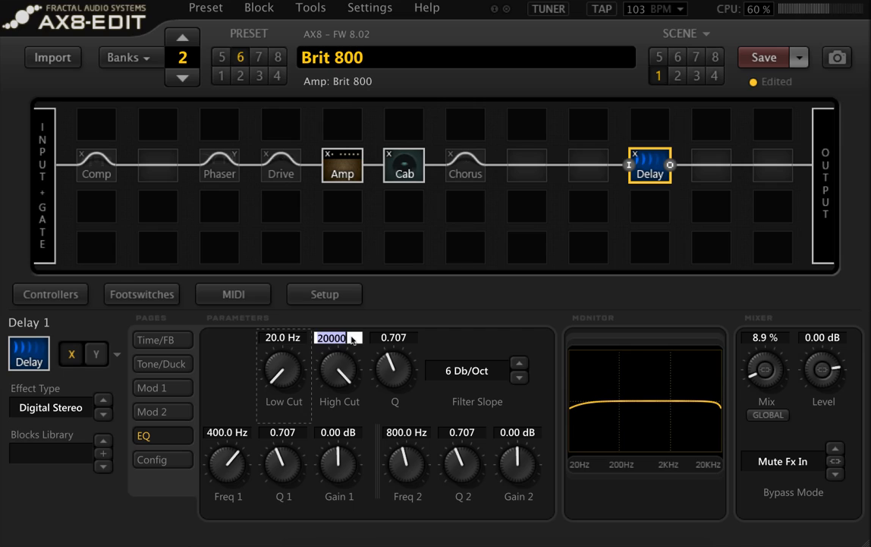
type("4000")
key("Return")
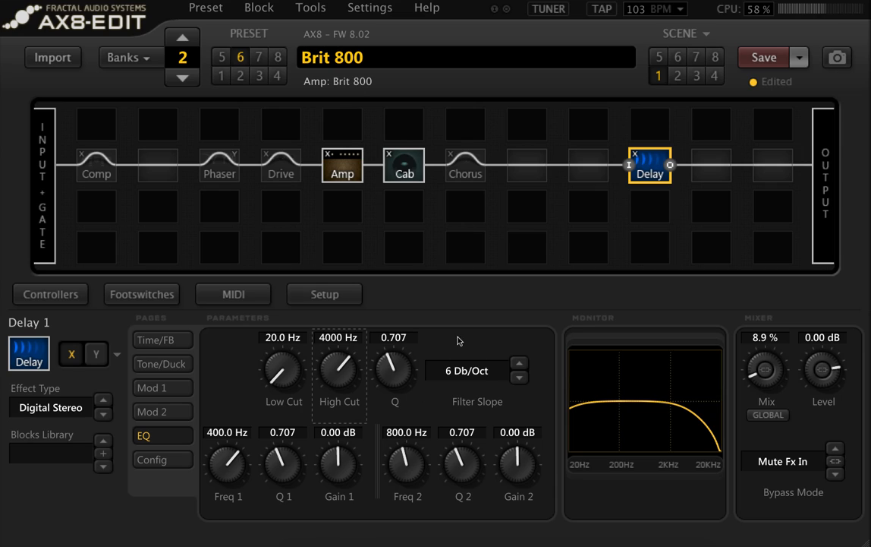
Set the delay block's Mix to 15% with its Global option off, and bypass the block.
left_click(765, 337)
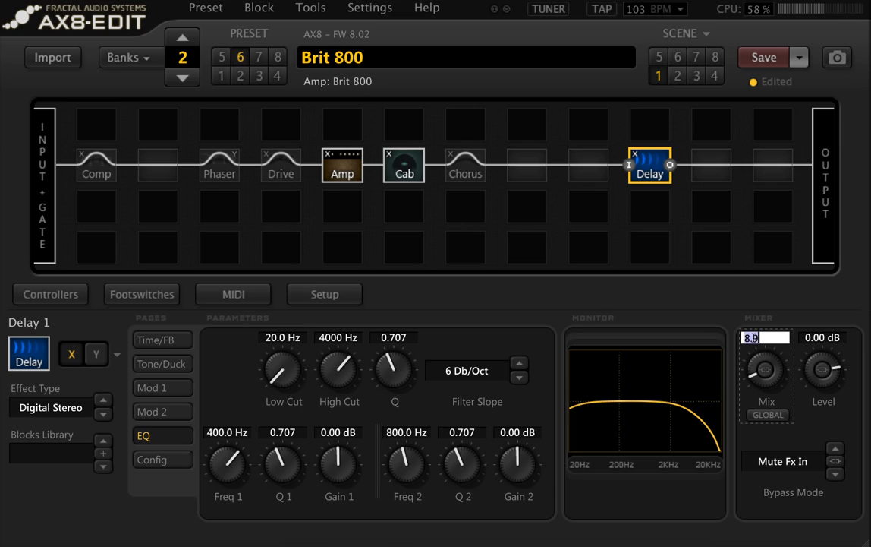
left_click(176, 344)
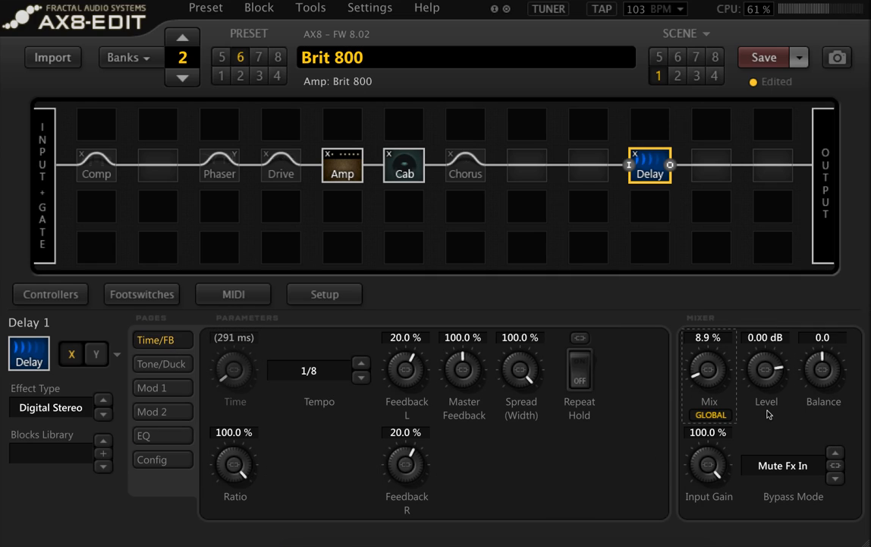
left_click(727, 414)
double_click(718, 344)
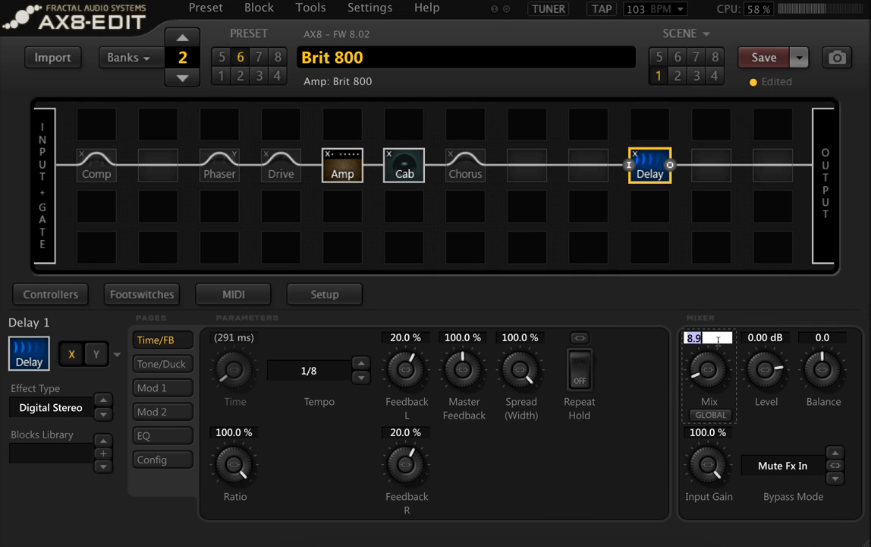
type("15")
key("Return")
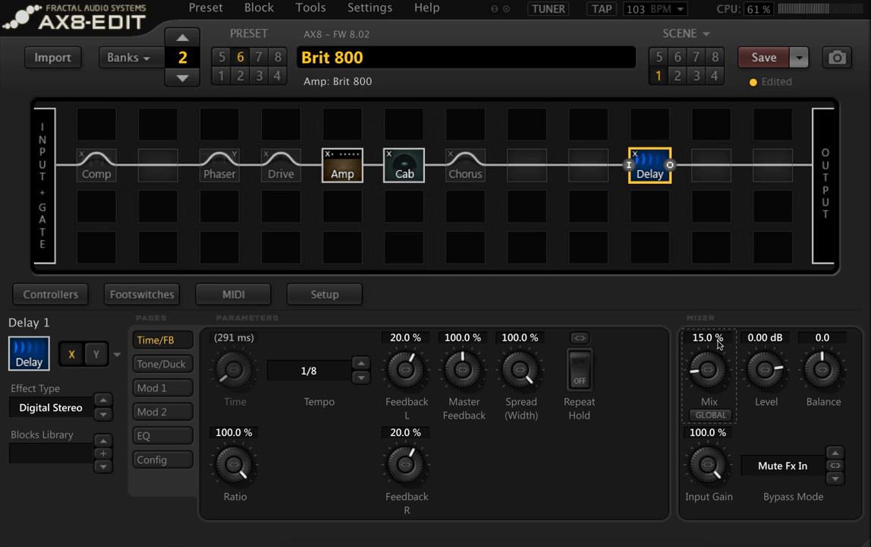
left_click(644, 172)
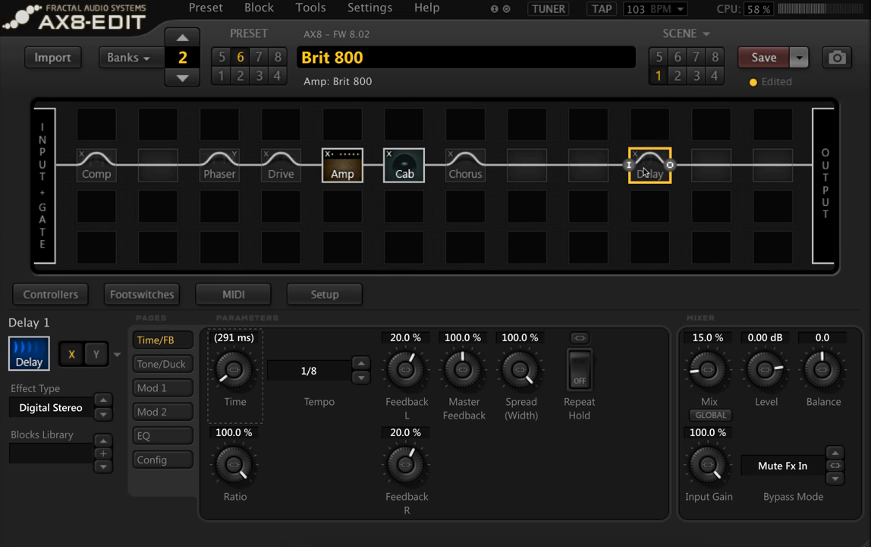
Save the edited Brit 800 preset to the empty preset slot 27-1, confirming the replacement.
left_click(798, 59)
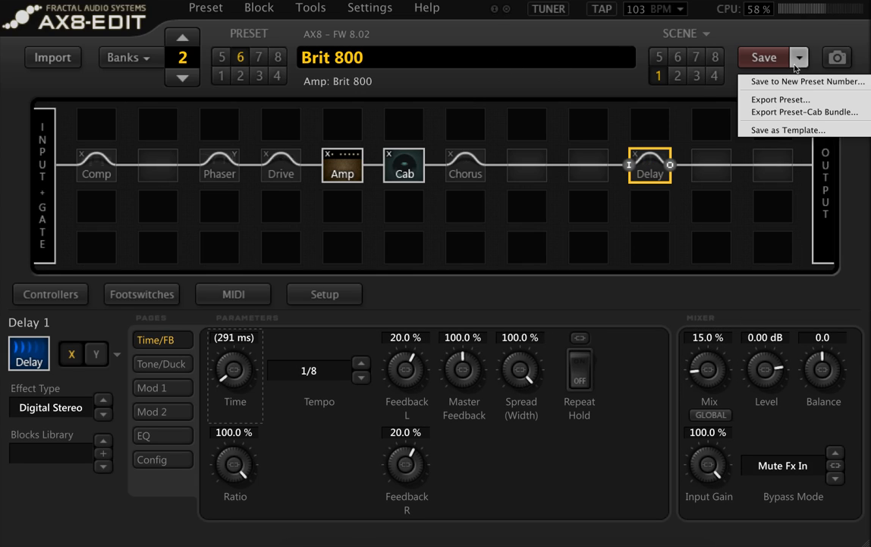
left_click(797, 81)
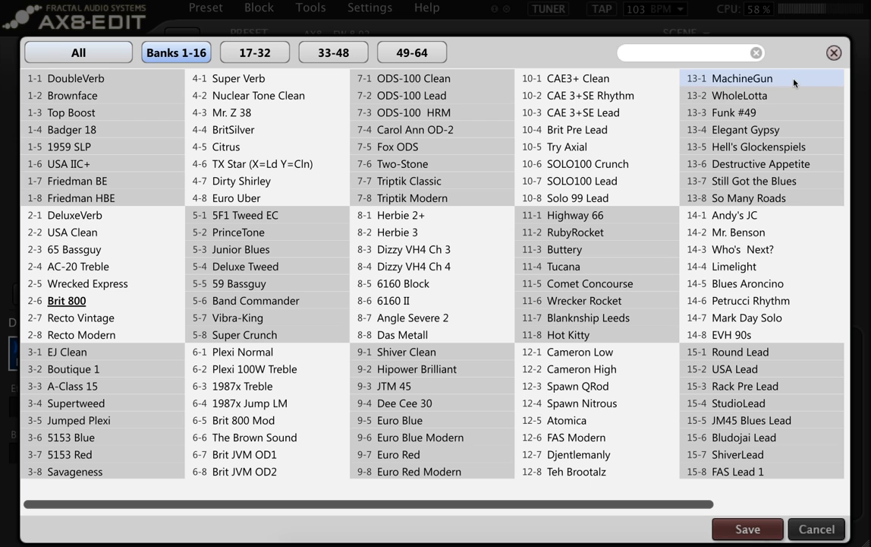
left_click(235, 53)
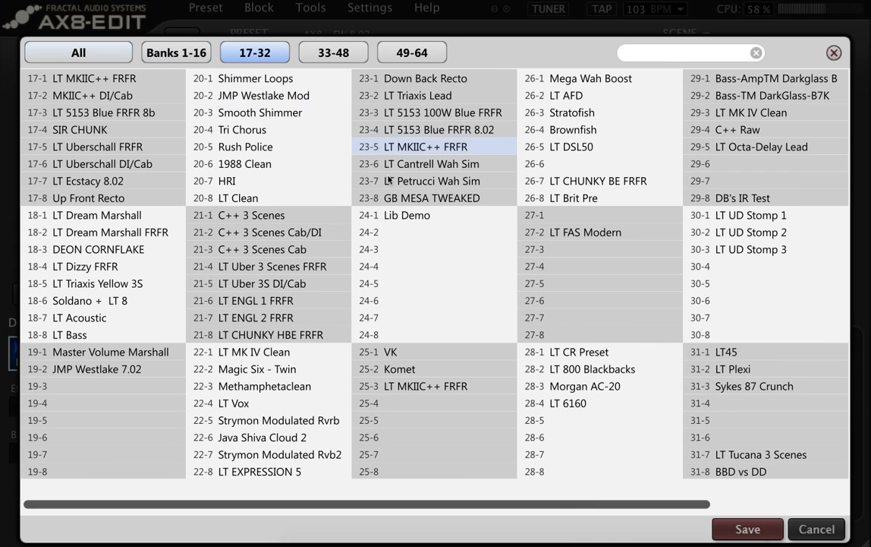
left_click(574, 214)
left_click(750, 528)
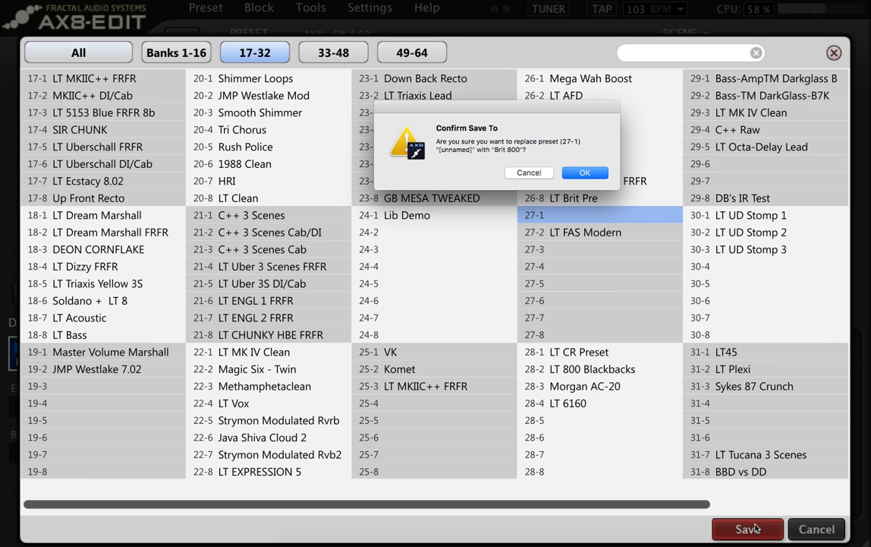
left_click(584, 173)
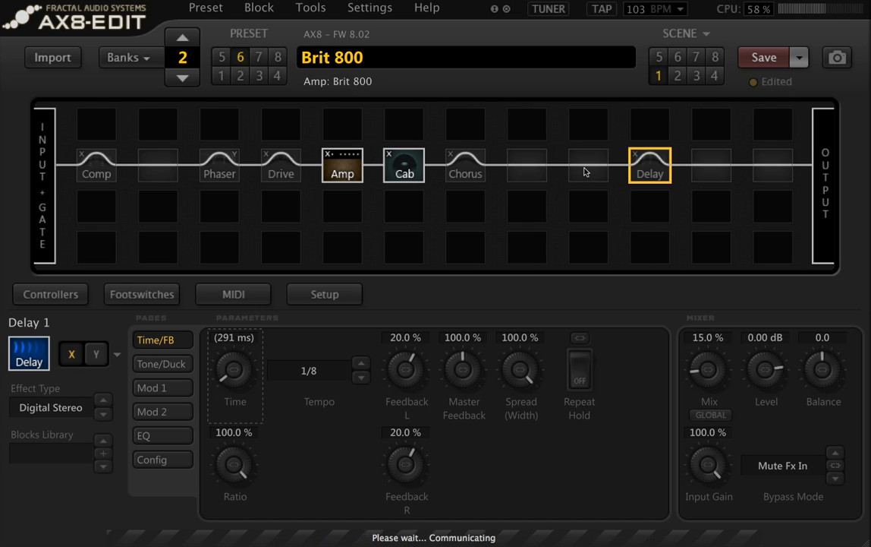
In scene 2, engage the chorus and compressor blocks, bypass the drive block, and save the preset.
left_click(678, 75)
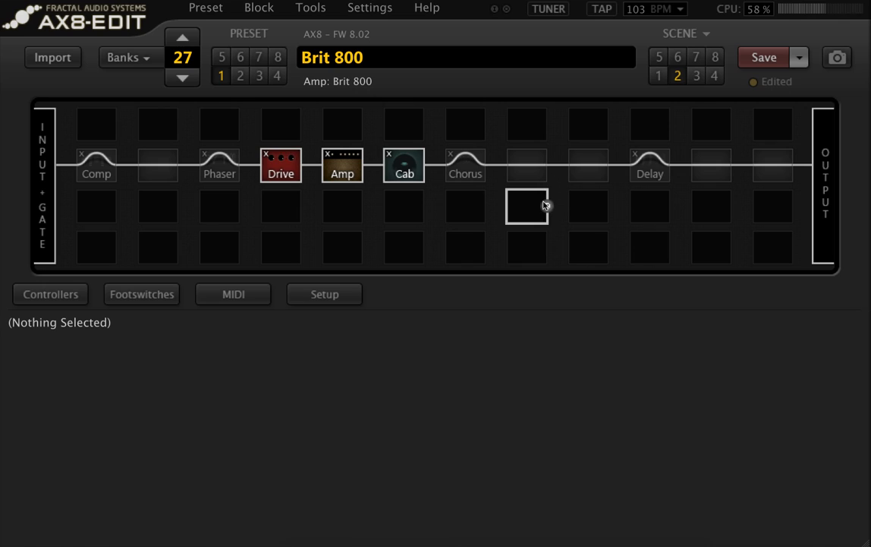
double_click(469, 178)
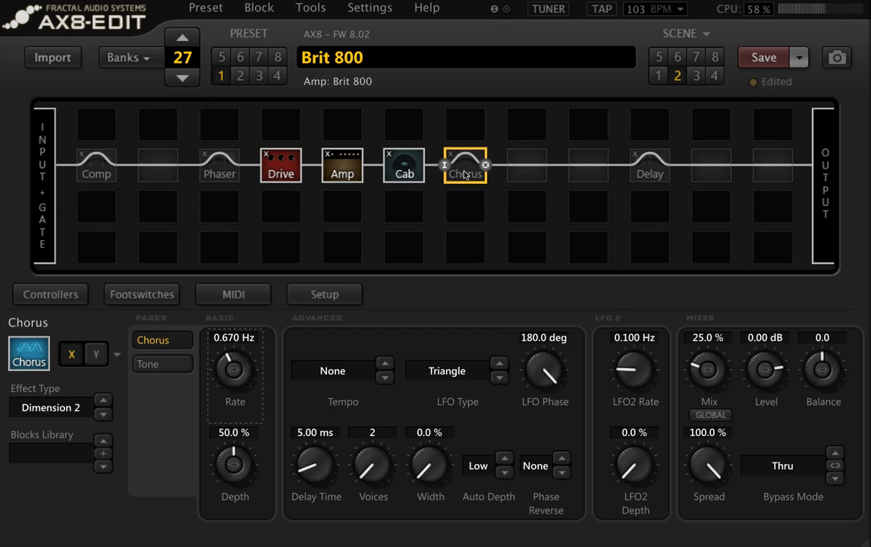
double_click(87, 173)
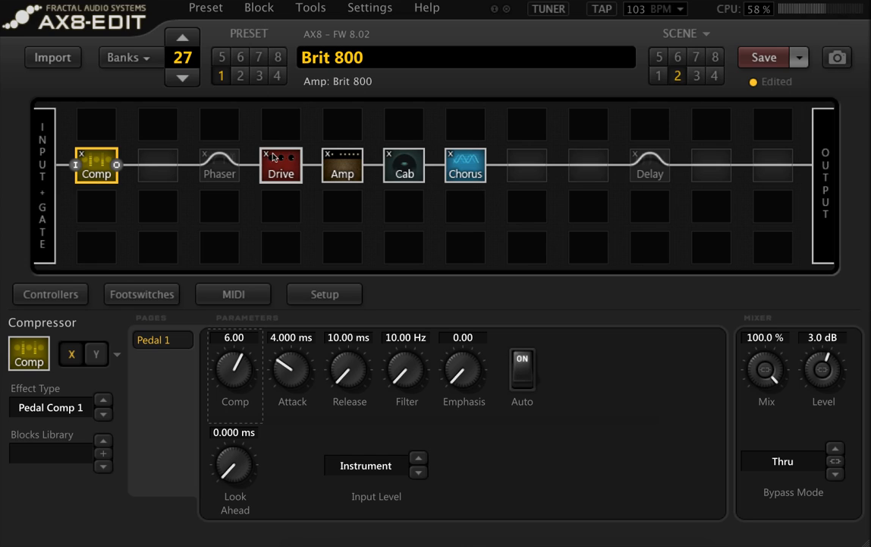
double_click(281, 175)
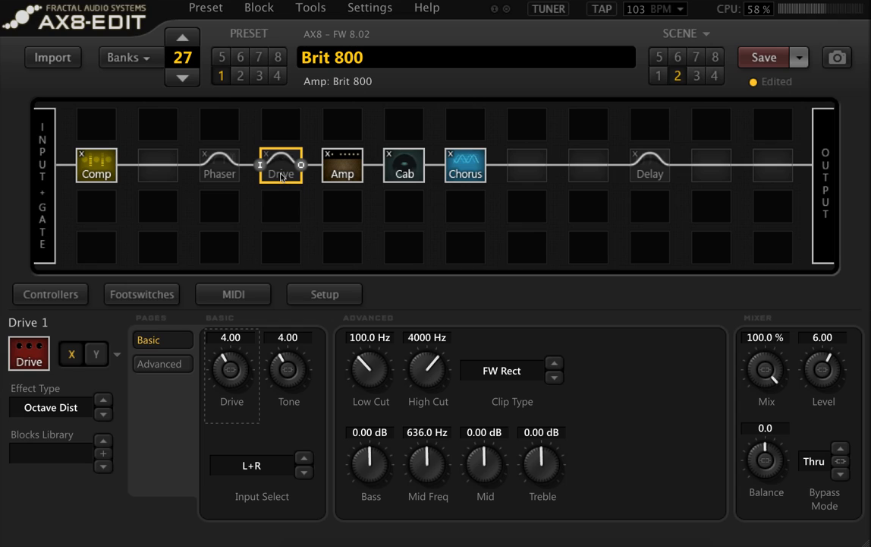
left_click(759, 57)
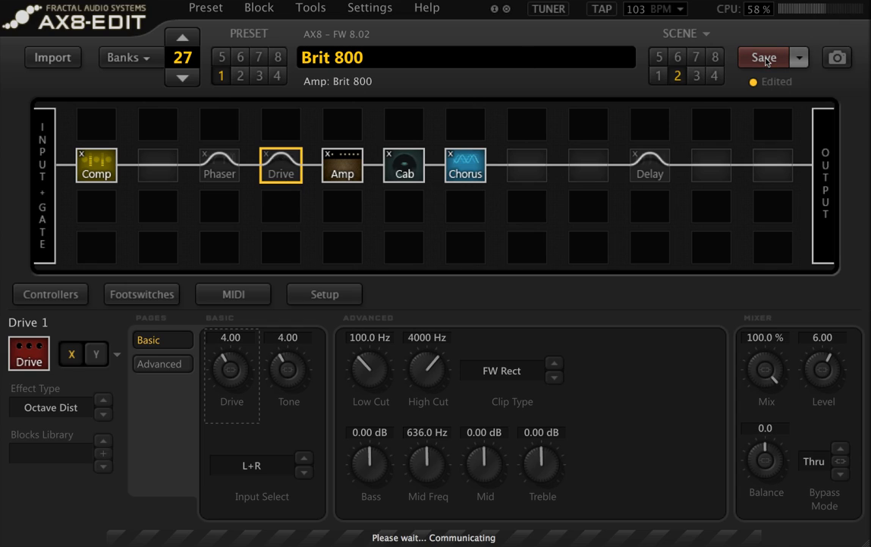
In scene 3, engage the drive and phaser blocks, bypass the chorus block, and save the preset.
left_click(697, 76)
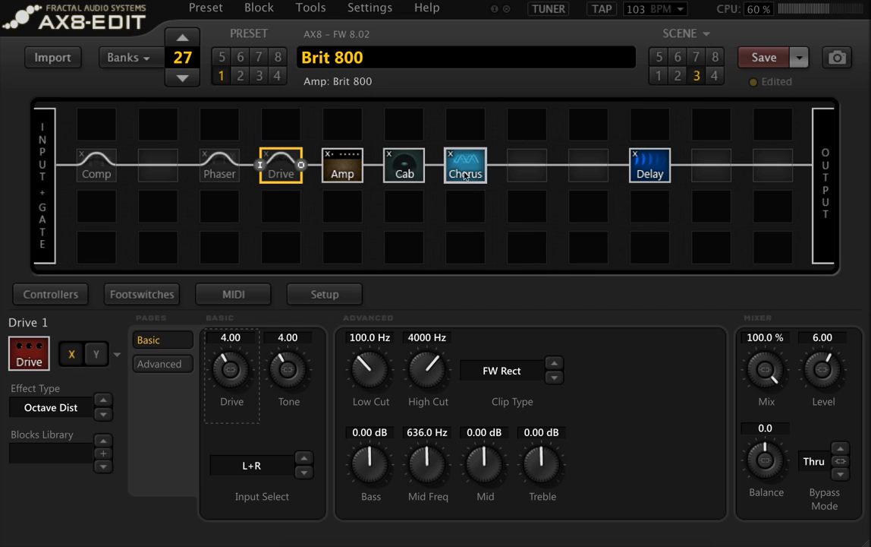
left_click(280, 168)
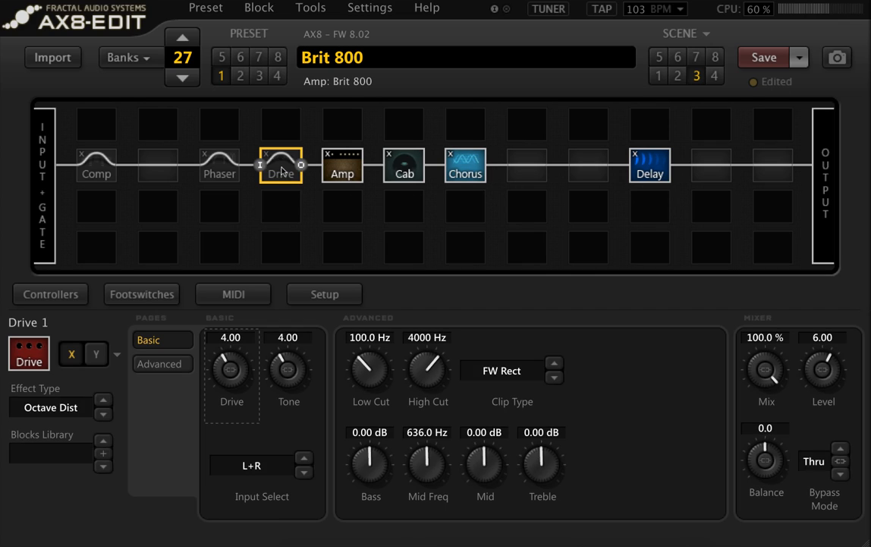
left_click(483, 171)
left_click(219, 167)
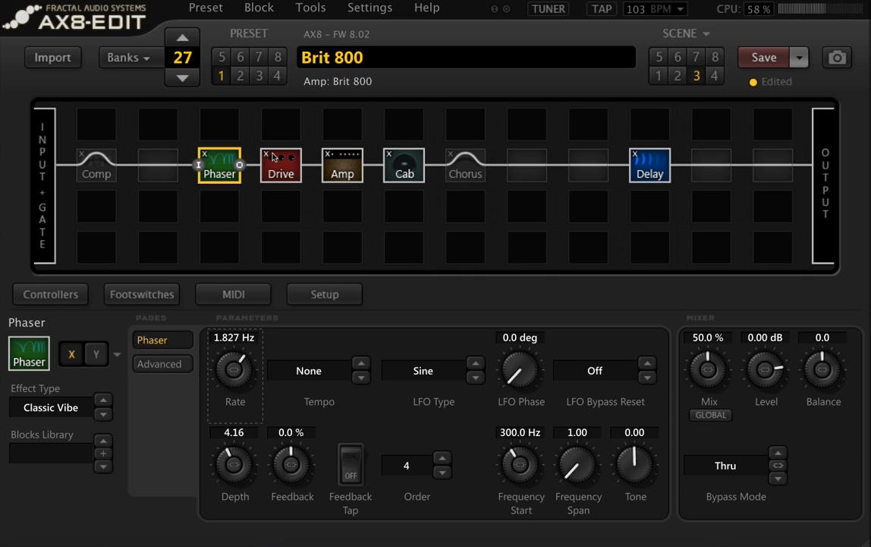
left_click(759, 58)
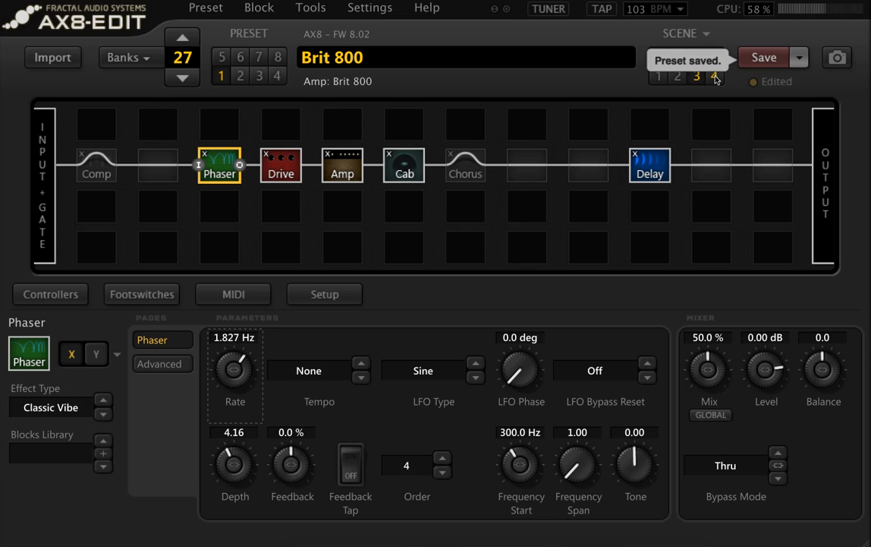
In scene 4, bypass the phaser block and switch it to its Y settings.
left_click(714, 75)
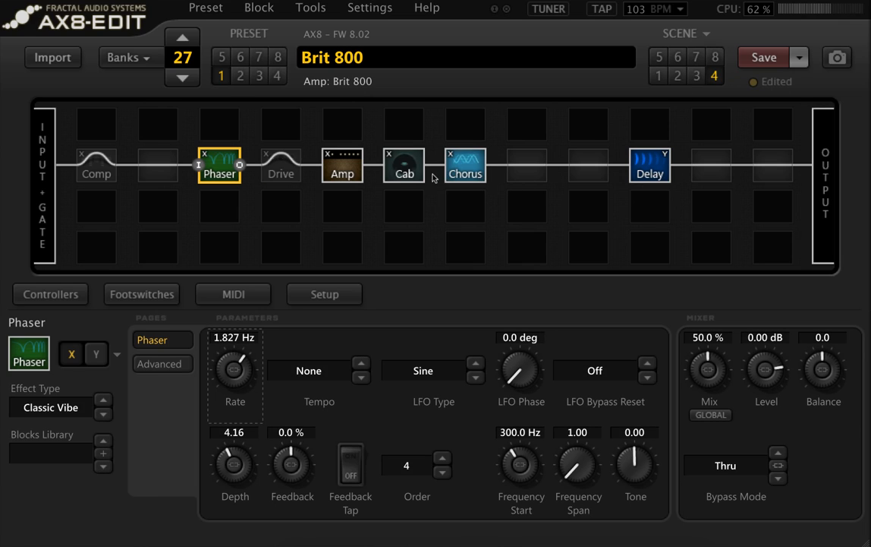
left_click(218, 172)
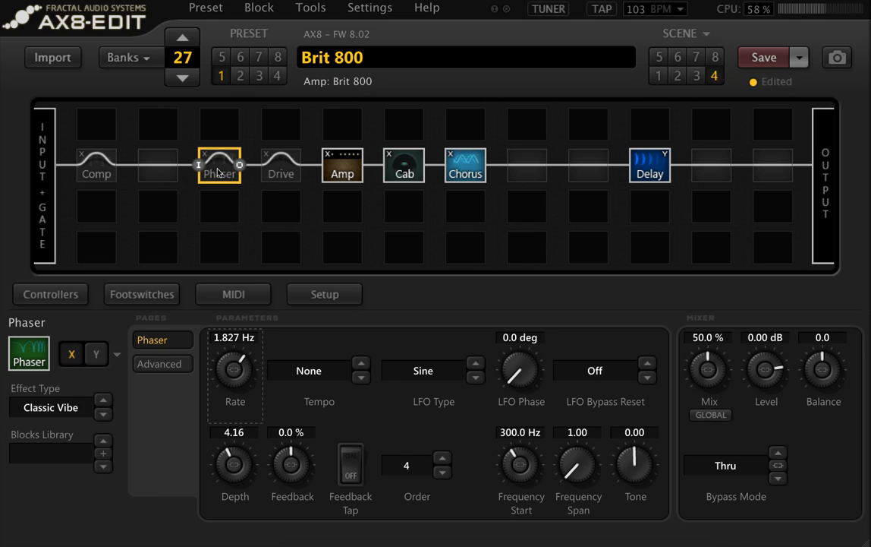
left_click(95, 354)
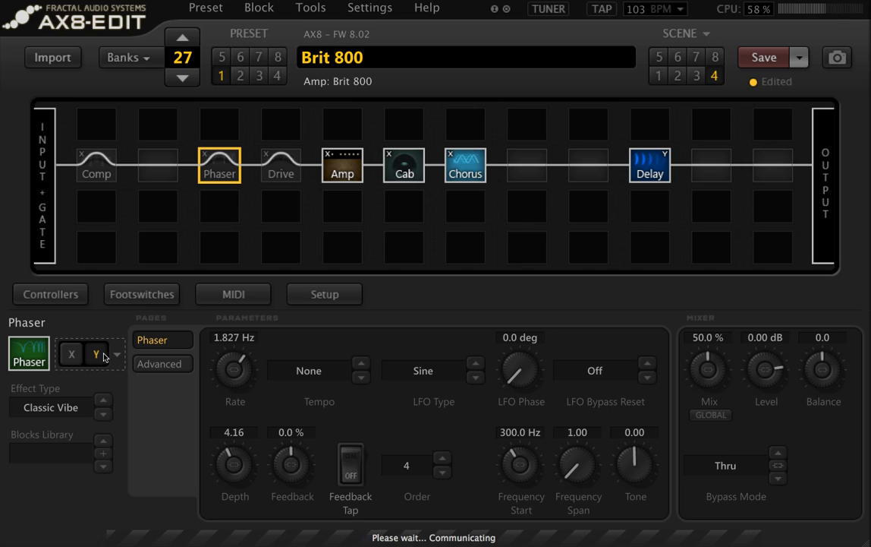
Turn on Control Switch 1 for Scene 4, leaving Control Switch 2 off.
left_click(339, 166)
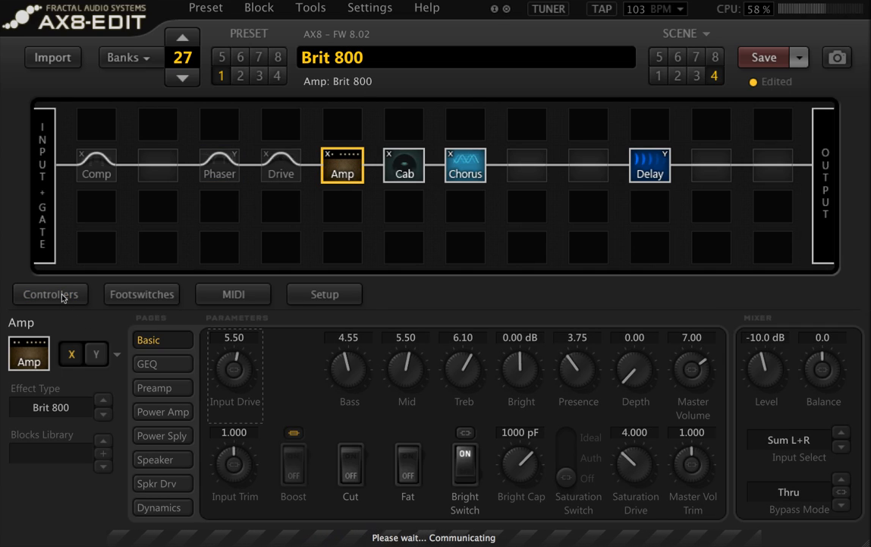
left_click(64, 296)
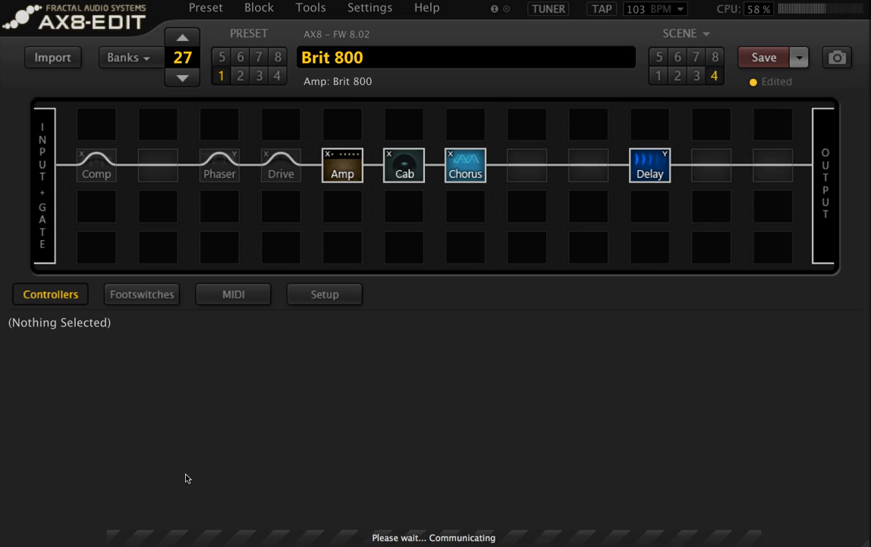
left_click(161, 482)
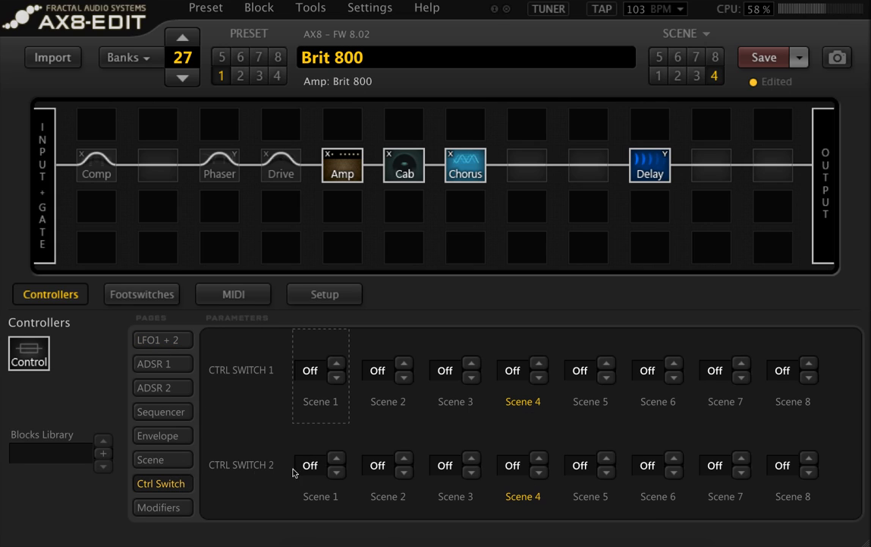
left_click(537, 458)
left_click(539, 472)
left_click(539, 363)
Engage the compressor block in scene 4 and save the preset.
left_click(94, 167)
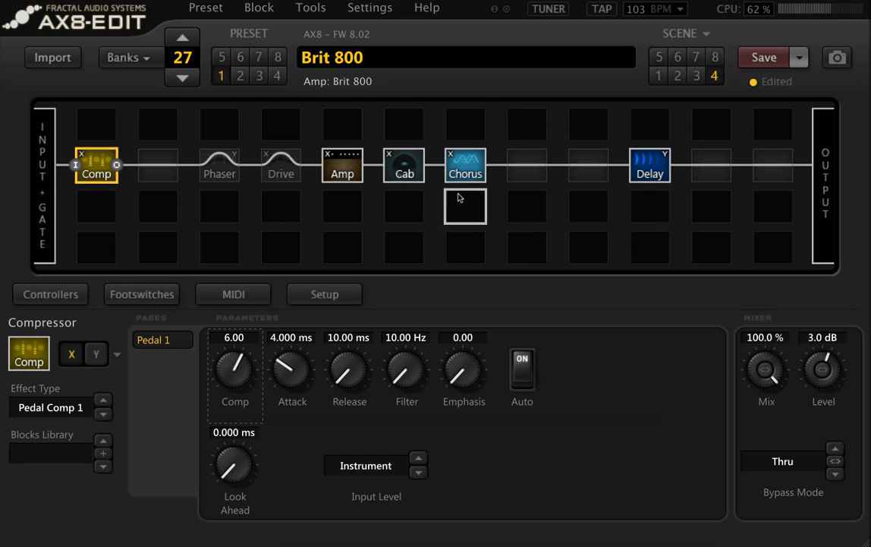
left_click(764, 57)
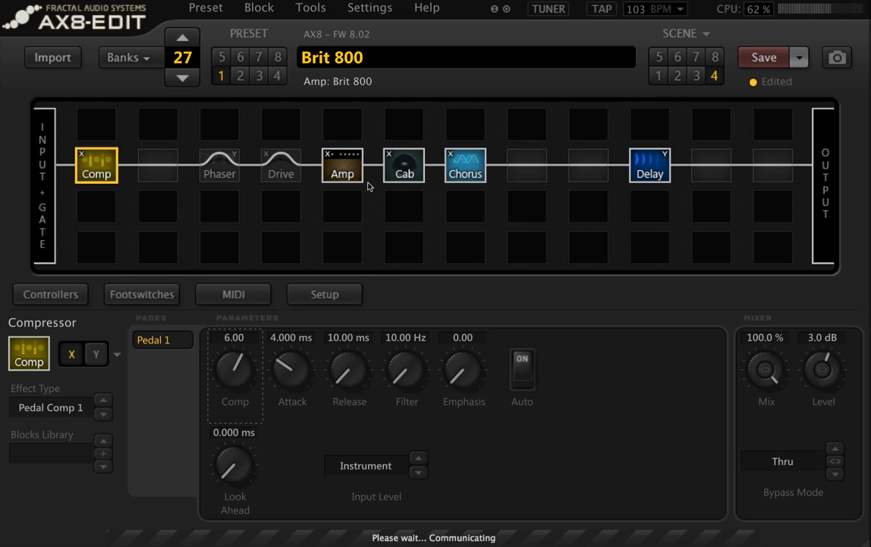
Audition the phaser's Y settings in scene 4 by engaging and bypassing the block, and step through scenes 1 to 4.
left_click(218, 174)
double_click(218, 174)
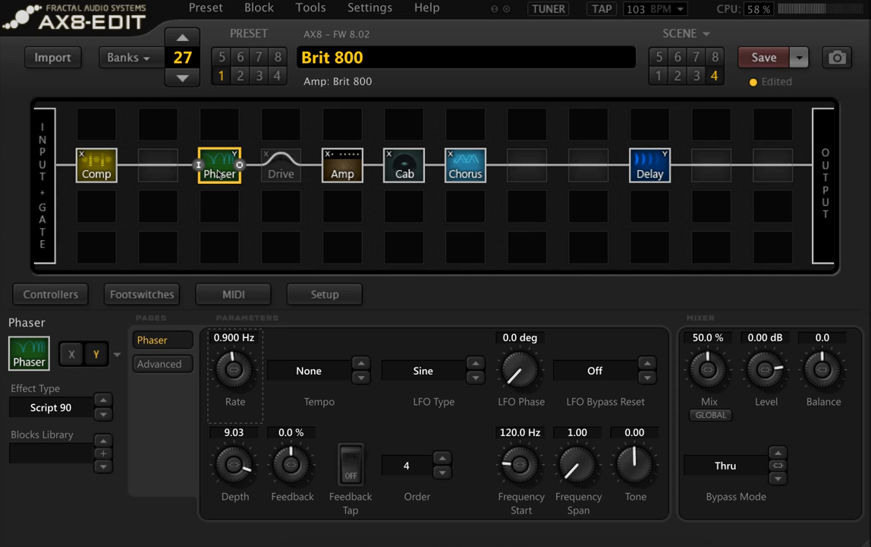
double_click(218, 175)
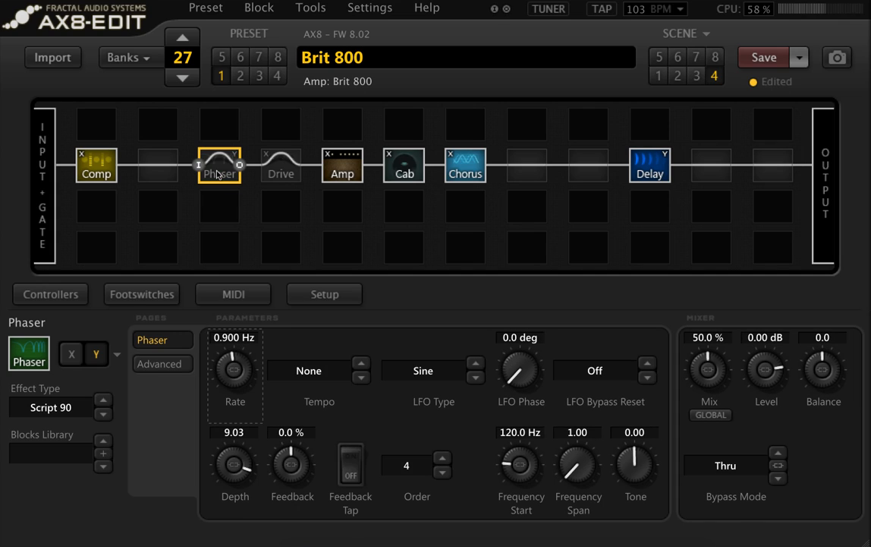
left_click(661, 79)
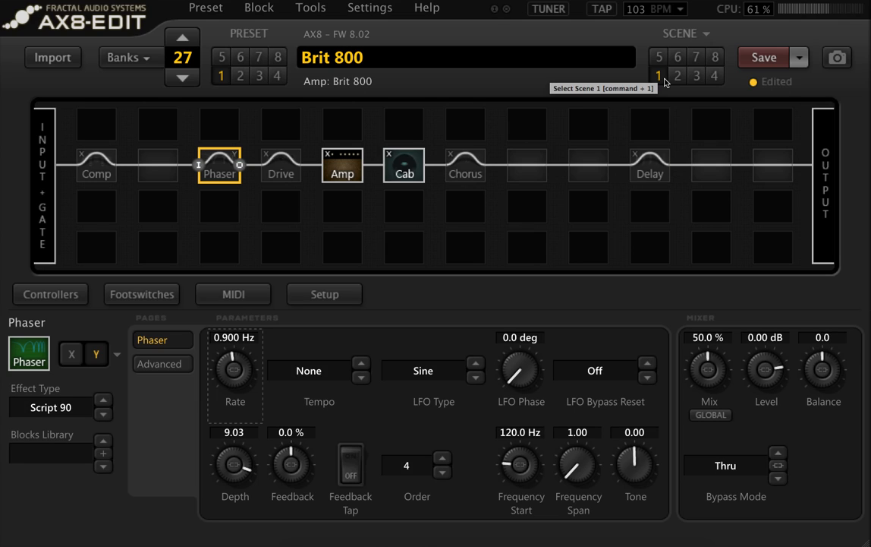
left_click(678, 75)
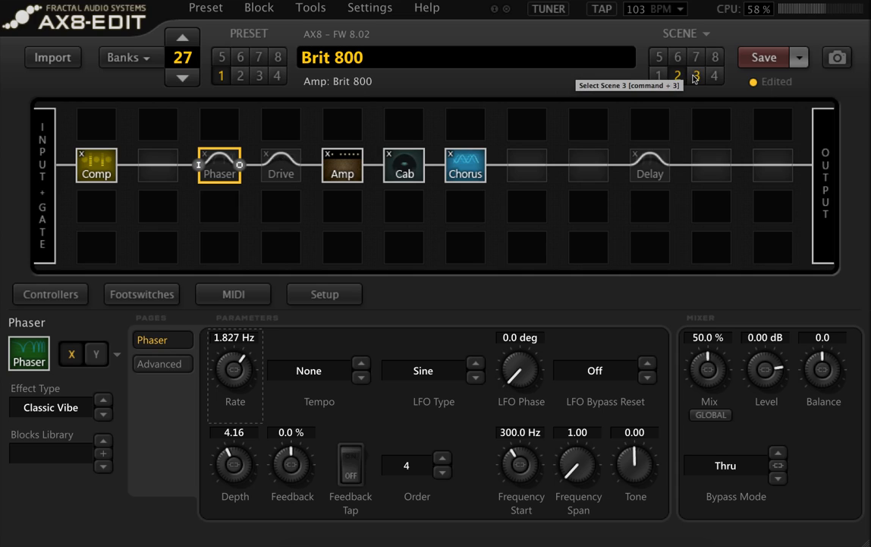
left_click(695, 77)
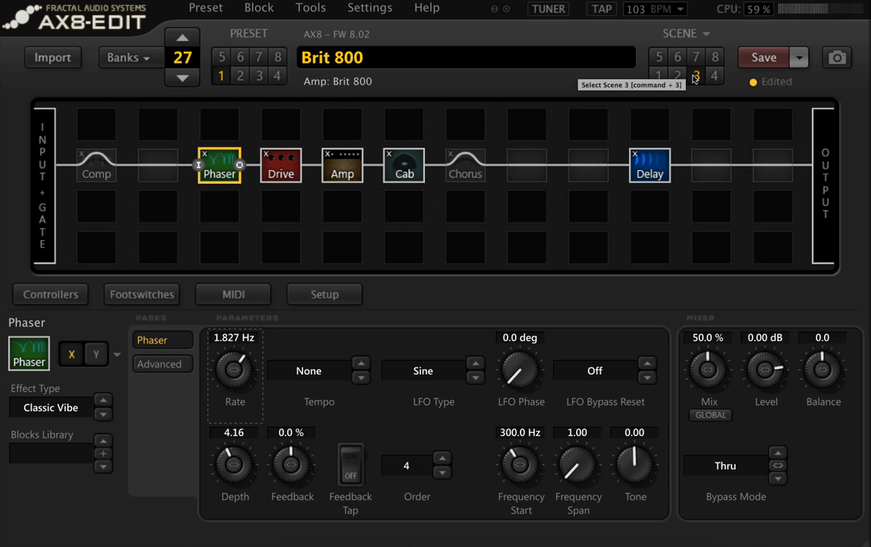
left_click(714, 76)
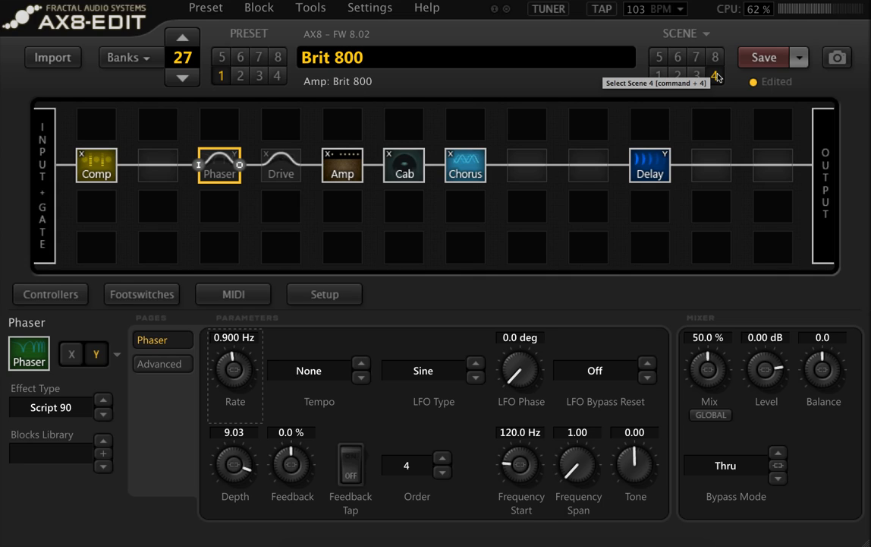
Assign Scenes 1, 2, 3 and 4 to preset footswitches 1, 2, 3 and 4 respectively.
left_click(168, 296)
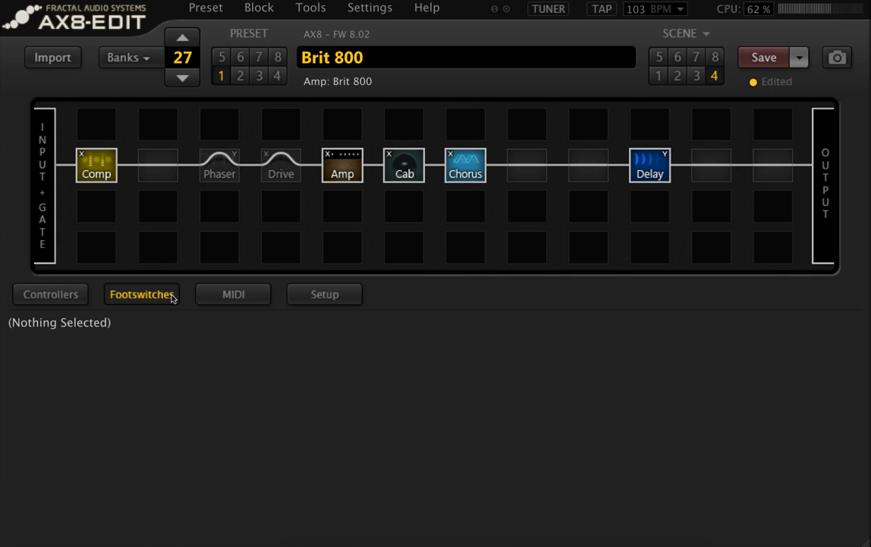
right_click(452, 448)
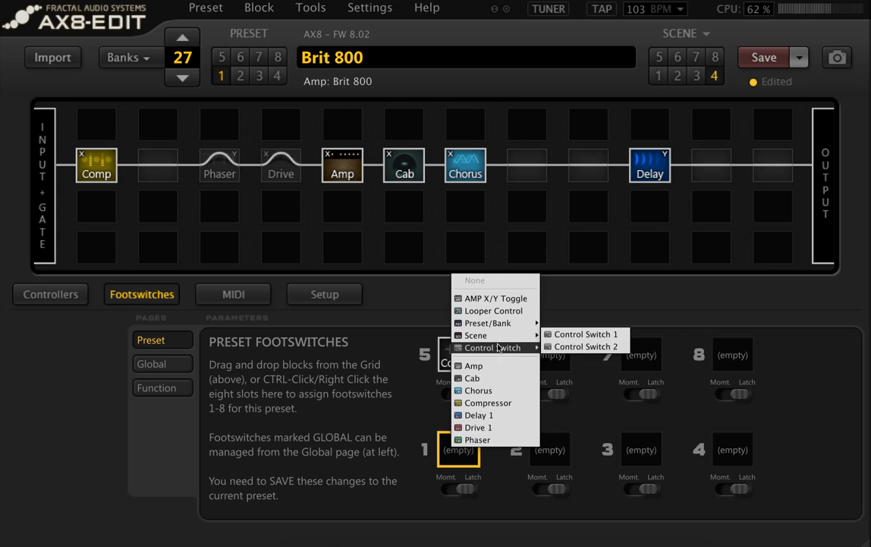
mouse_move(498, 335)
left_click(554, 247)
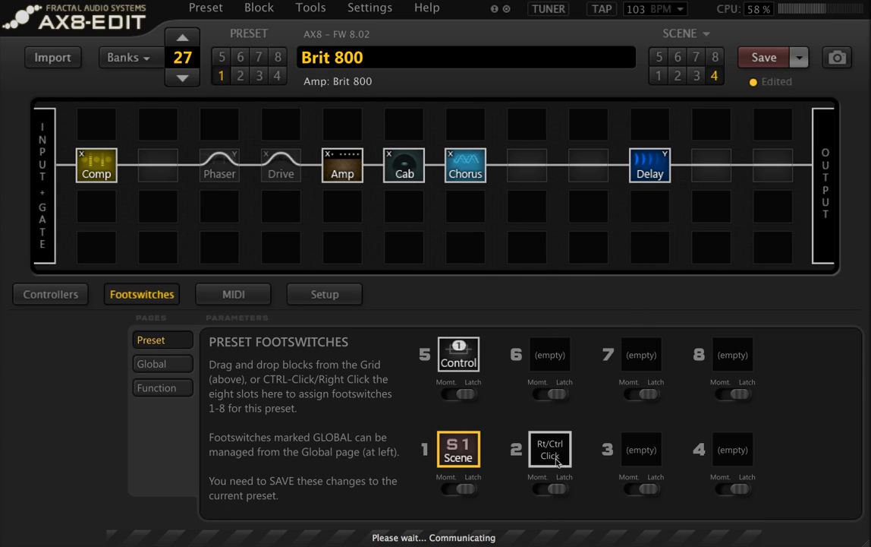
right_click(535, 451)
mouse_move(537, 341)
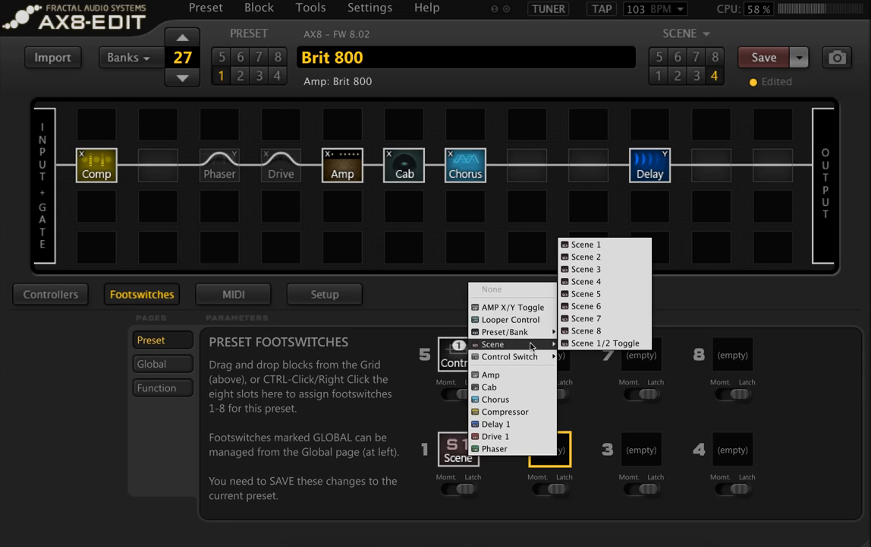
left_click(600, 243)
right_click(645, 449)
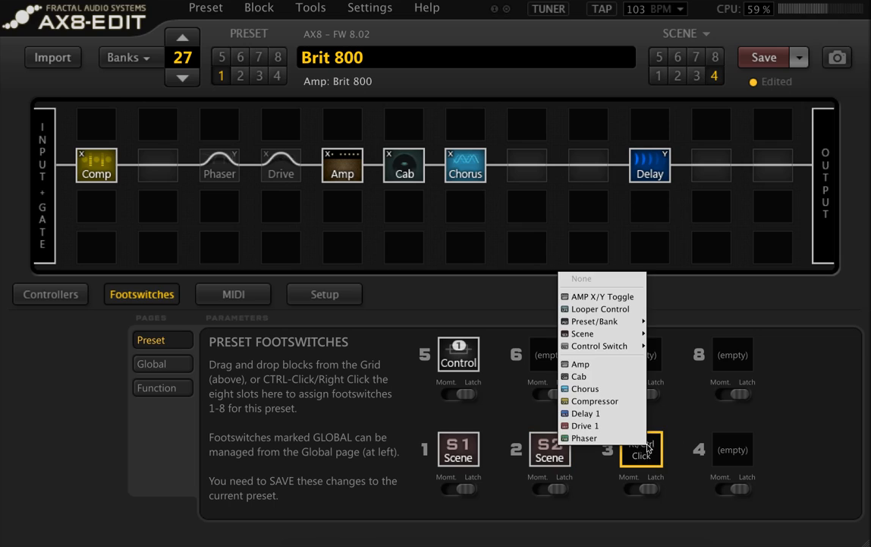
mouse_move(582, 333)
left_click(678, 258)
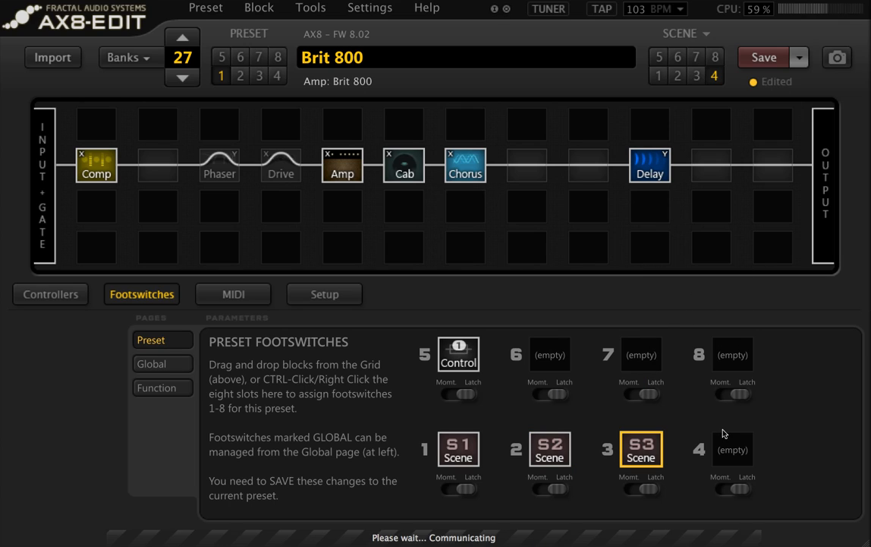
right_click(725, 444)
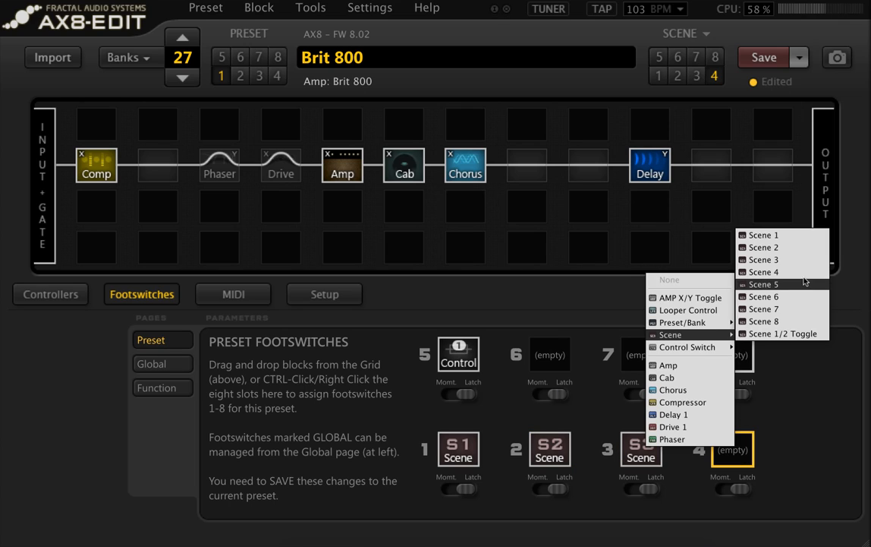
left_click(763, 271)
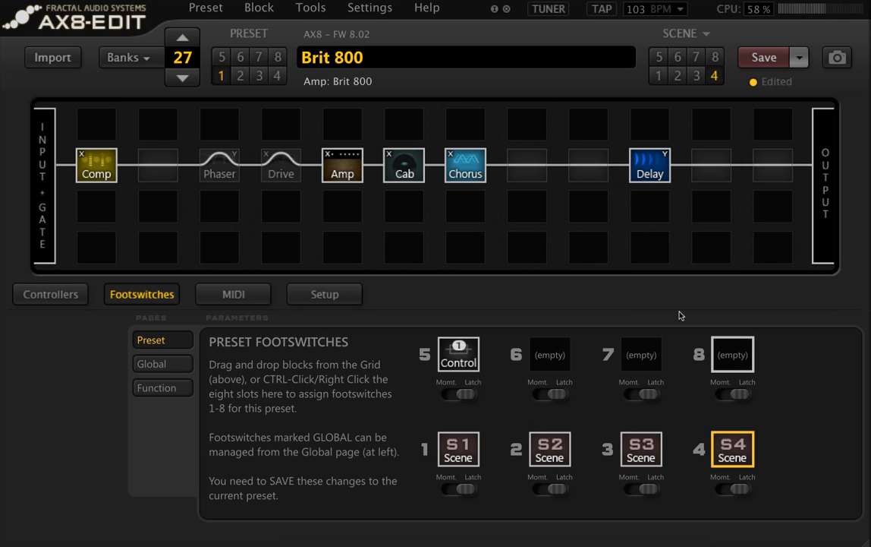
Assign the Phaser, Drive 1 and Delay 1 blocks to preset footswitches 6, 7 and 8 respectively.
right_click(556, 360)
left_click(492, 322)
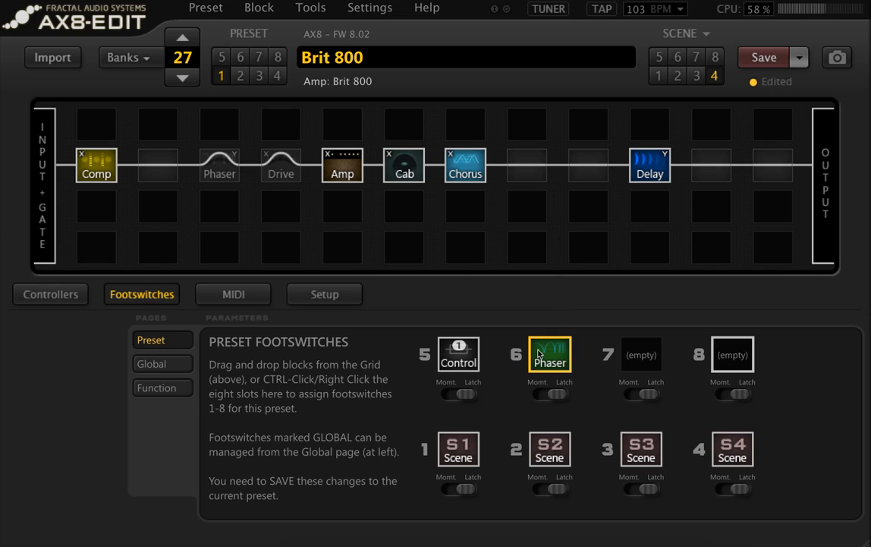
right_click(636, 357)
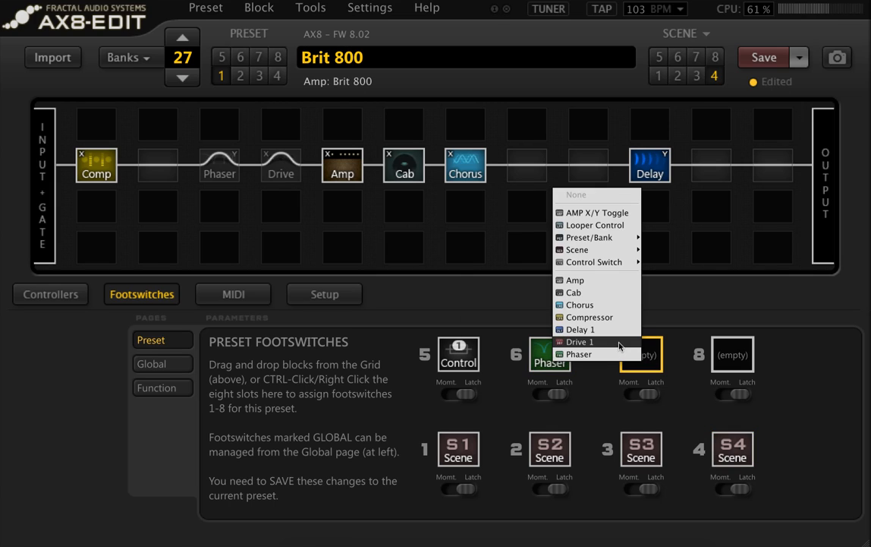
left_click(619, 343)
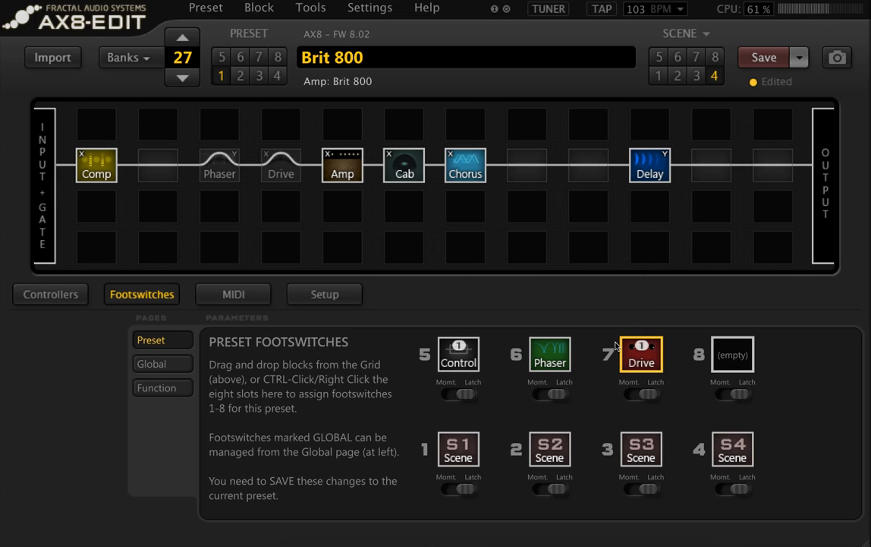
right_click(733, 359)
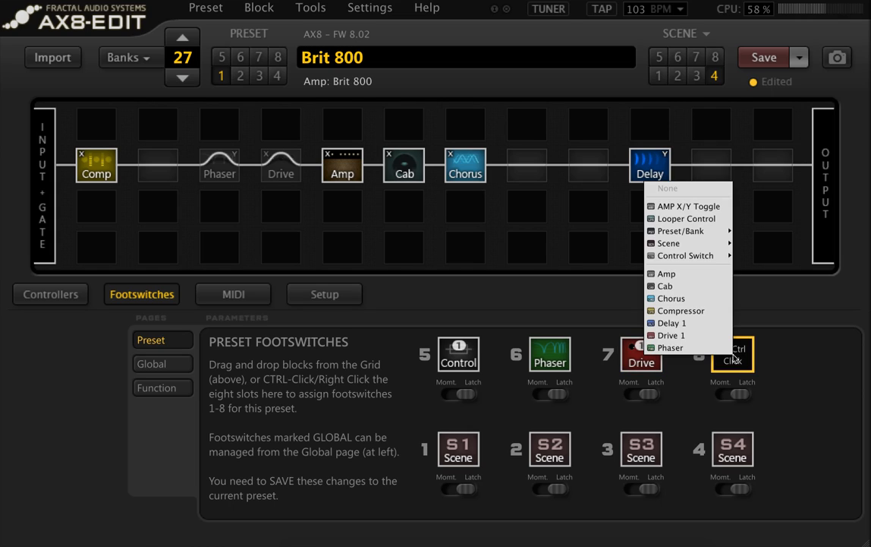
left_click(696, 323)
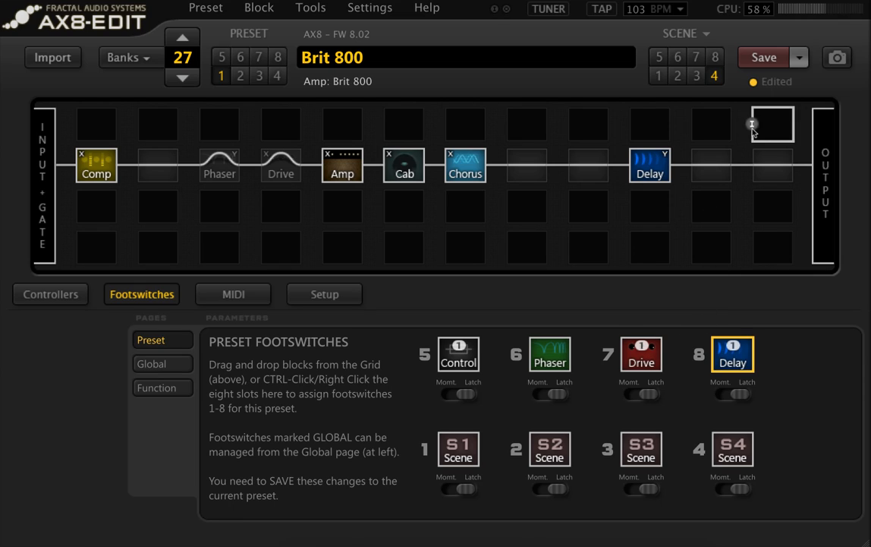
Save the Brit 800 preset with its footswitch assignments and switch to scene 1.
left_click(769, 58)
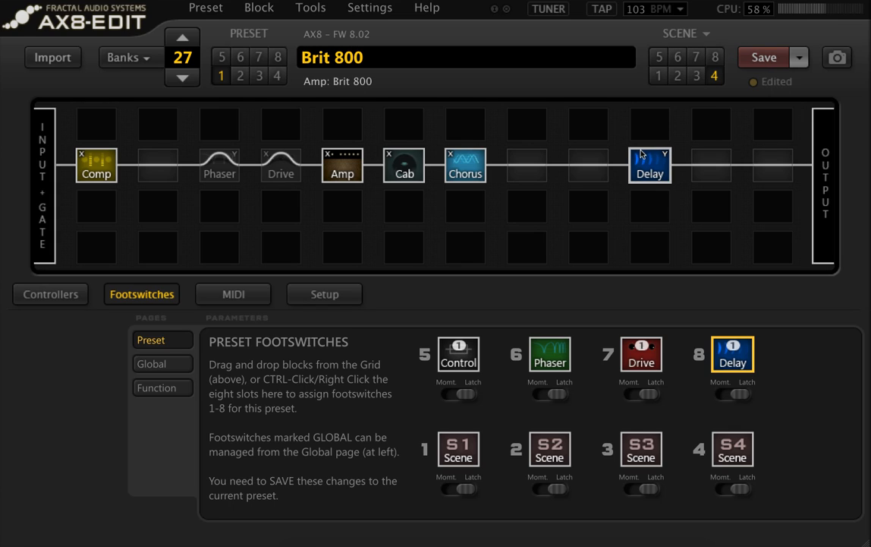
left_click(658, 76)
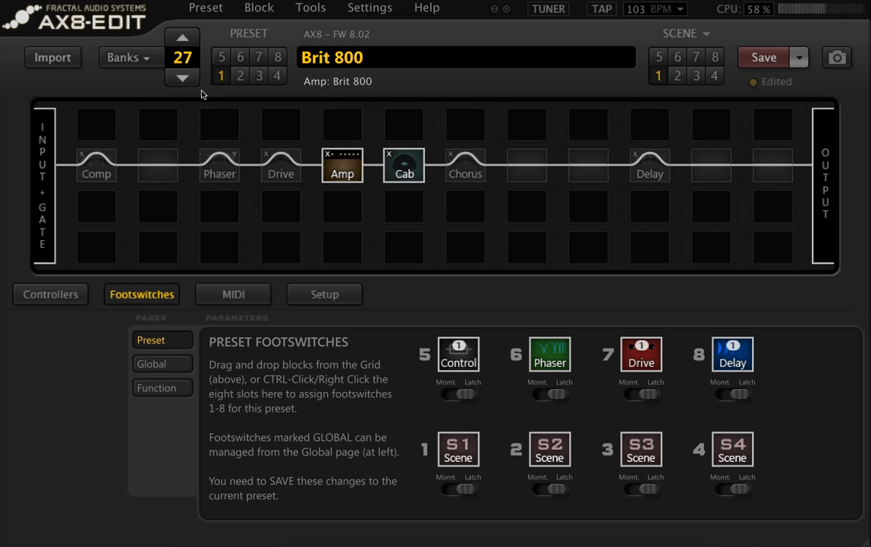
Load the Brit 800 preset in slot 2-6 for comparison and return to the Brit 800 preset in slot 27-1.
left_click(138, 66)
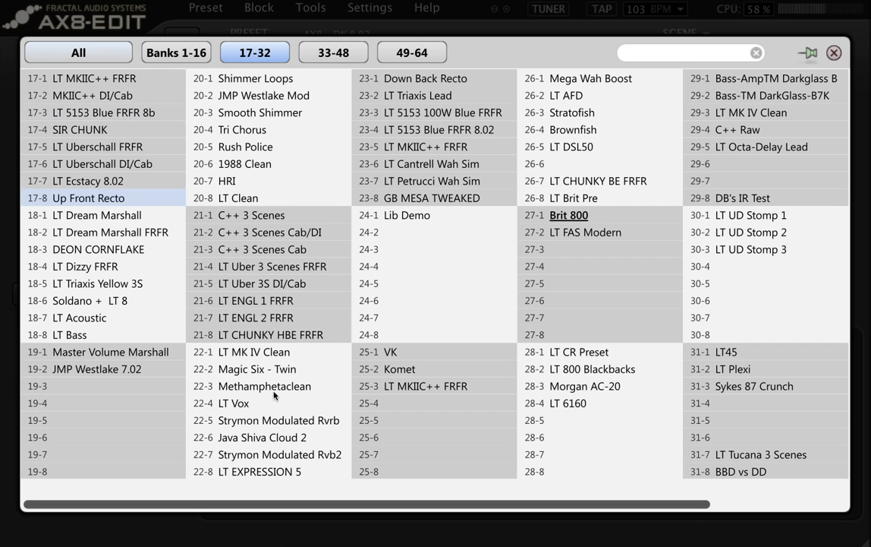
left_click(198, 55)
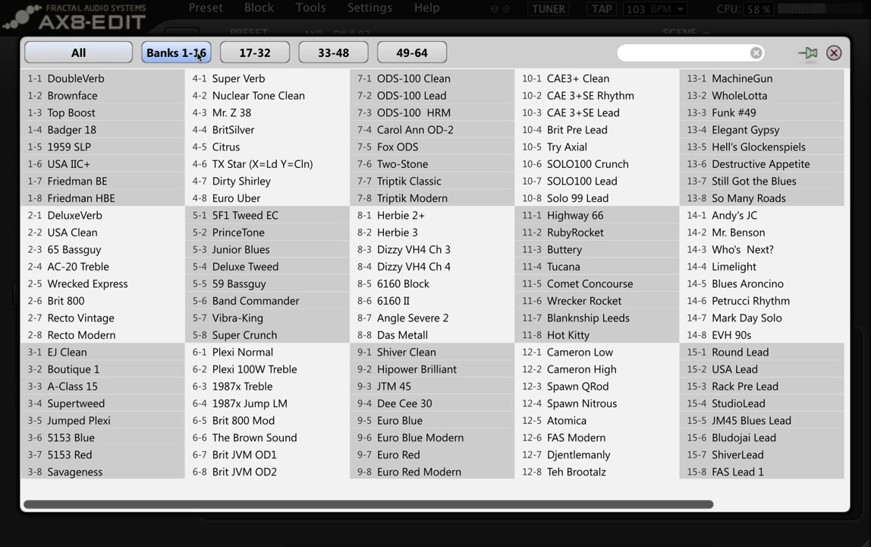
left_click(112, 301)
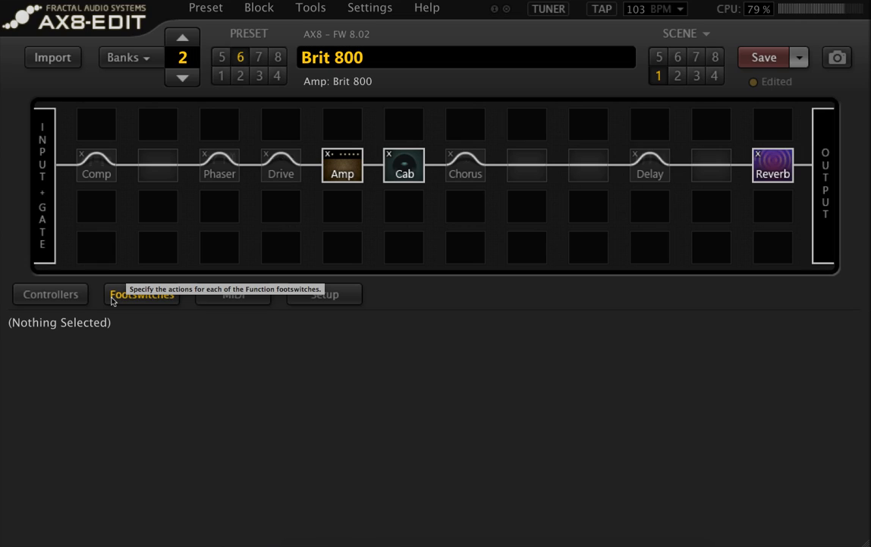
left_click(142, 64)
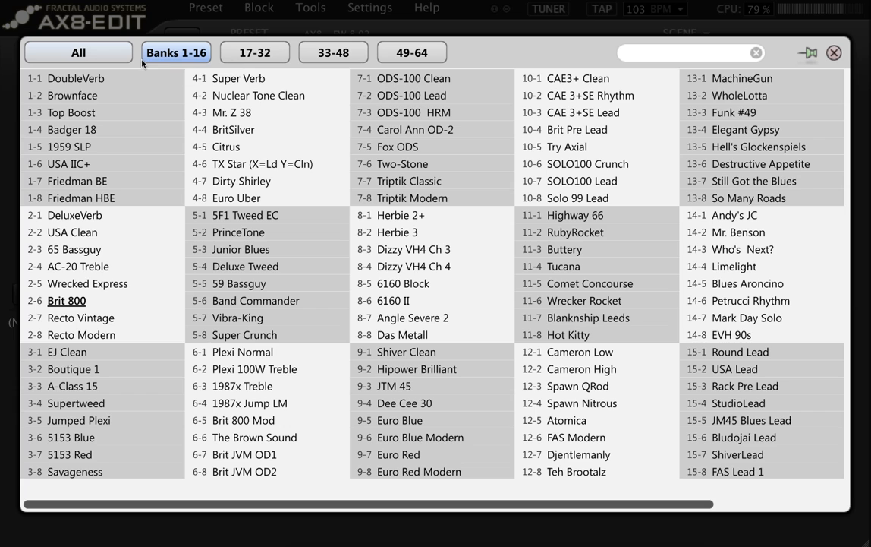
left_click(255, 51)
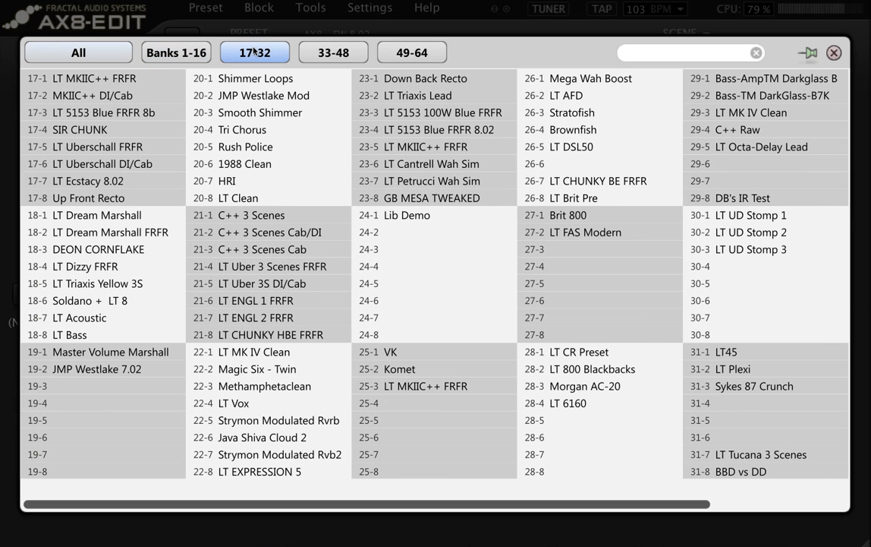
left_click(596, 216)
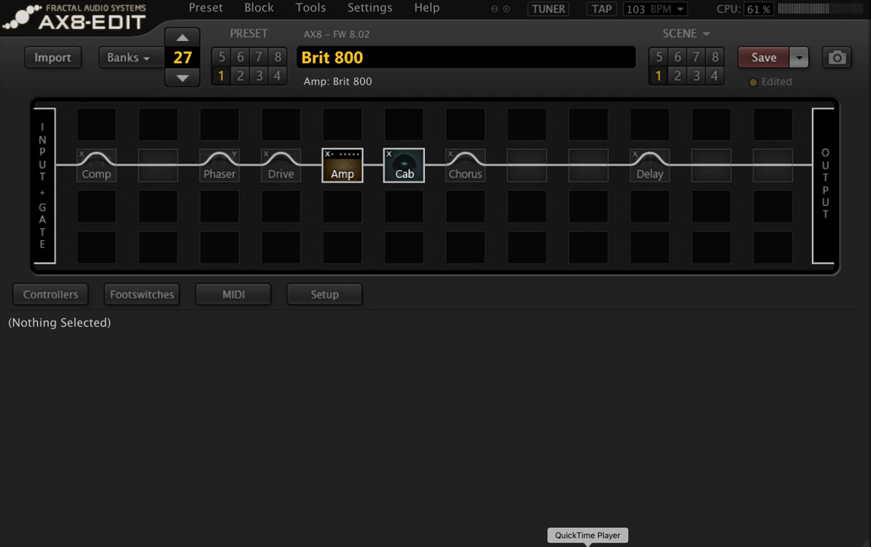
right_click(588, 543)
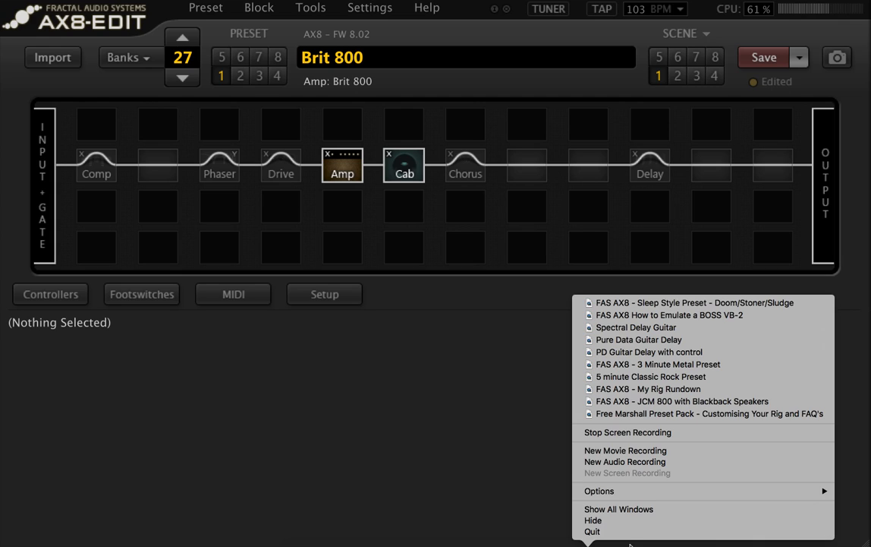